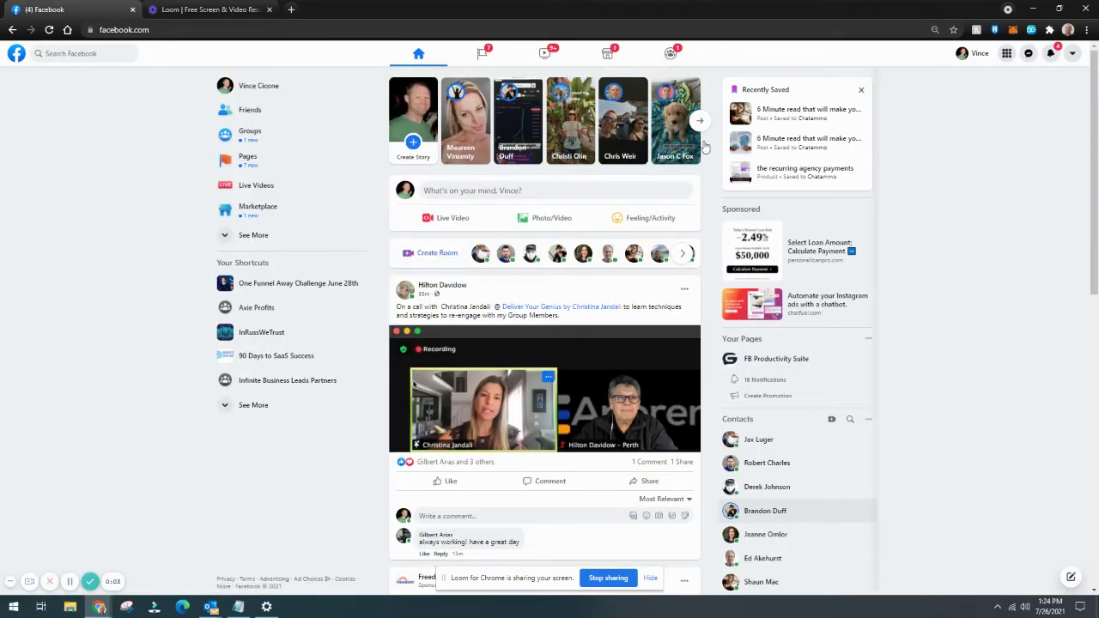
Open the Facebook Groups feed and look at the Friend Connector Pro extension's introduction.
{"action": "left_click", "coordinate": [289, 134]}
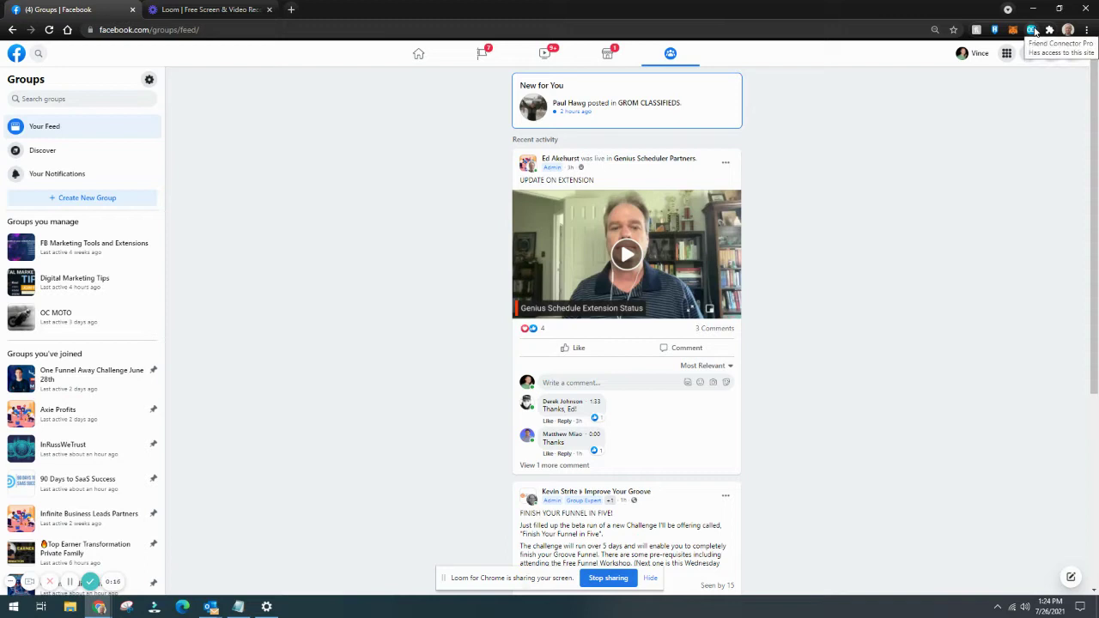
{"action": "left_click", "coordinate": [1032, 31]}
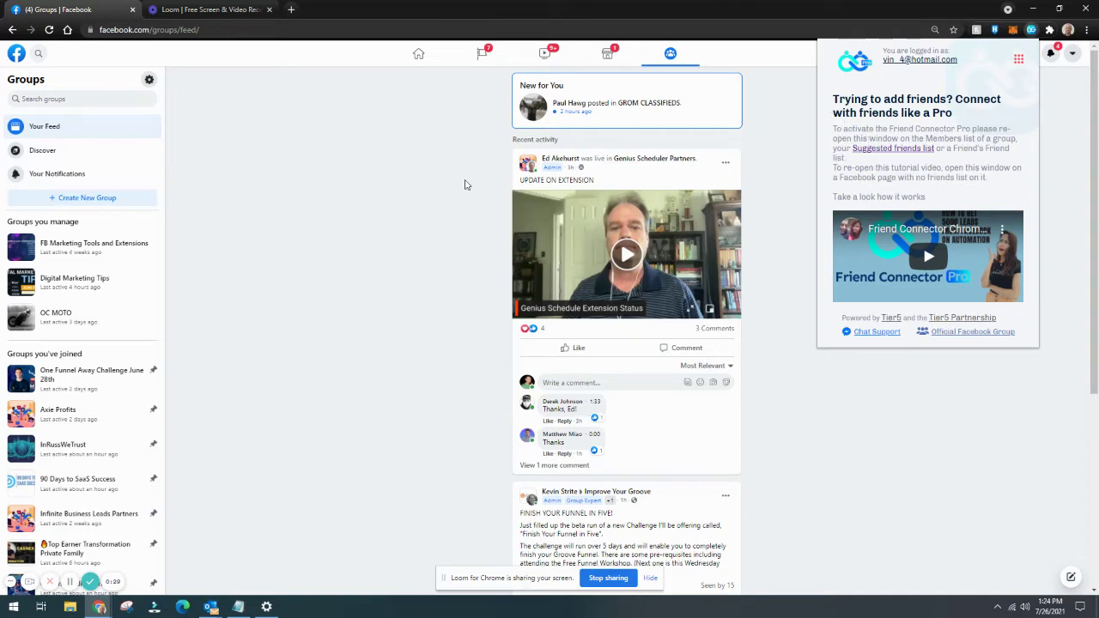
{"action": "left_click", "coordinate": [290, 250]}
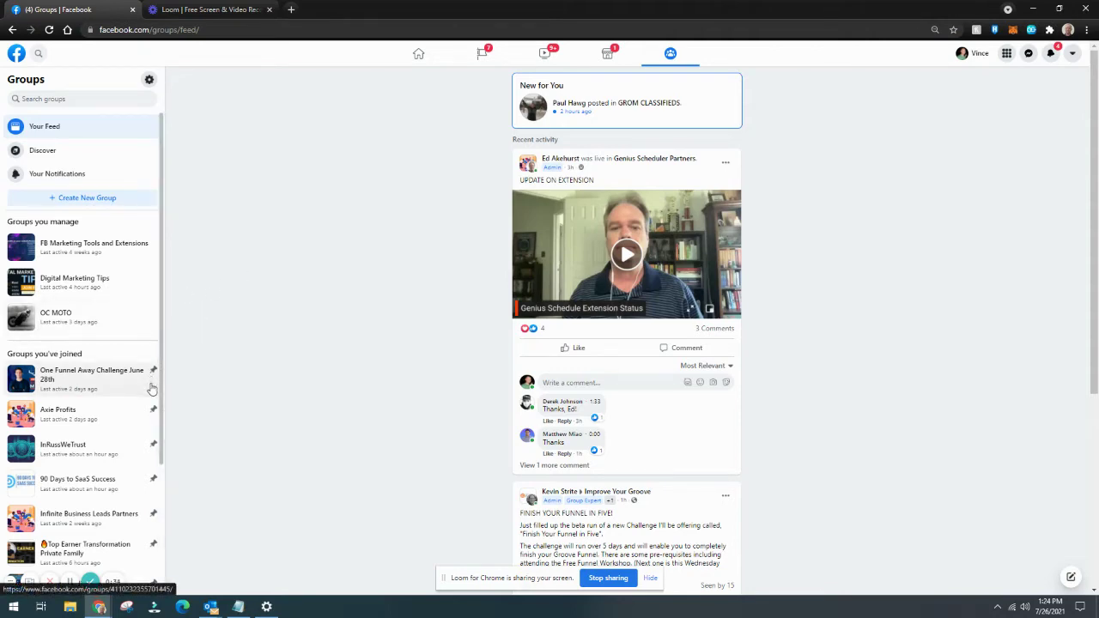
Open the members list of the joined group 90 Days to SaaS Success.
{"action": "scroll", "coordinate": [248, 427], "scroll_direction": "down", "scroll_amount": 2}
{"action": "scroll", "coordinate": [152, 431], "scroll_direction": "down", "scroll_amount": 2}
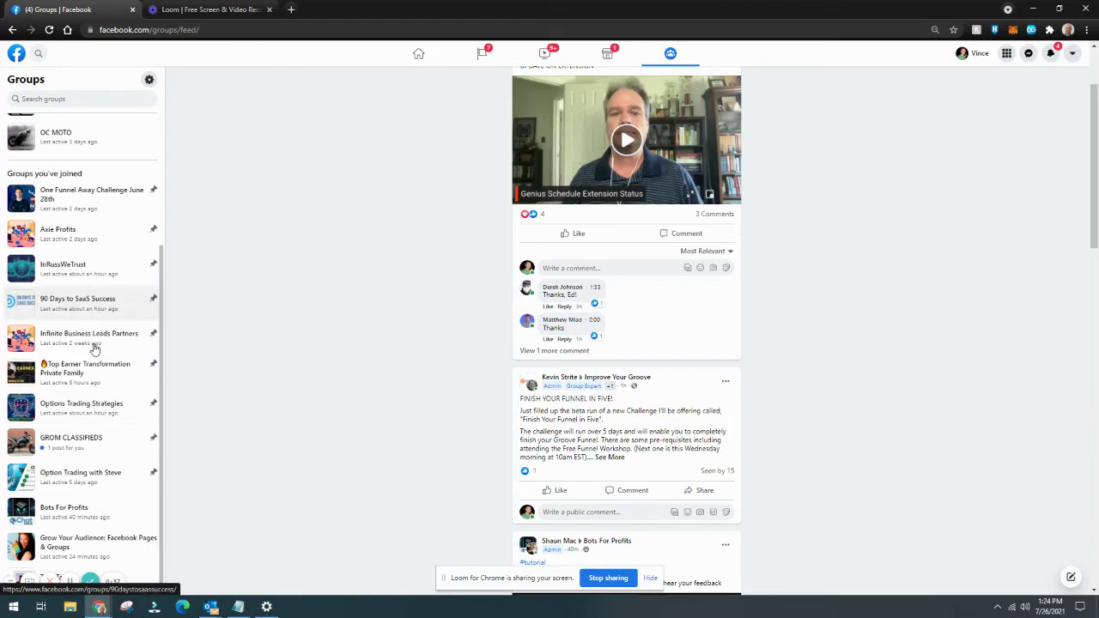
{"action": "left_click", "coordinate": [96, 309]}
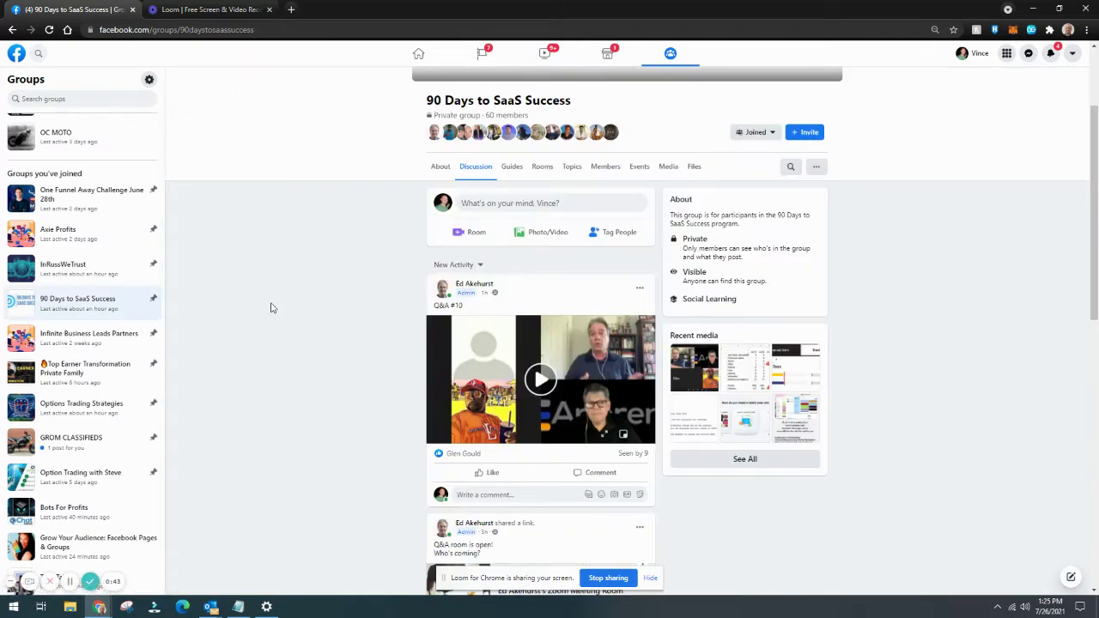
{"action": "scroll", "coordinate": [344, 202], "scroll_direction": "up", "scroll_amount": 2}
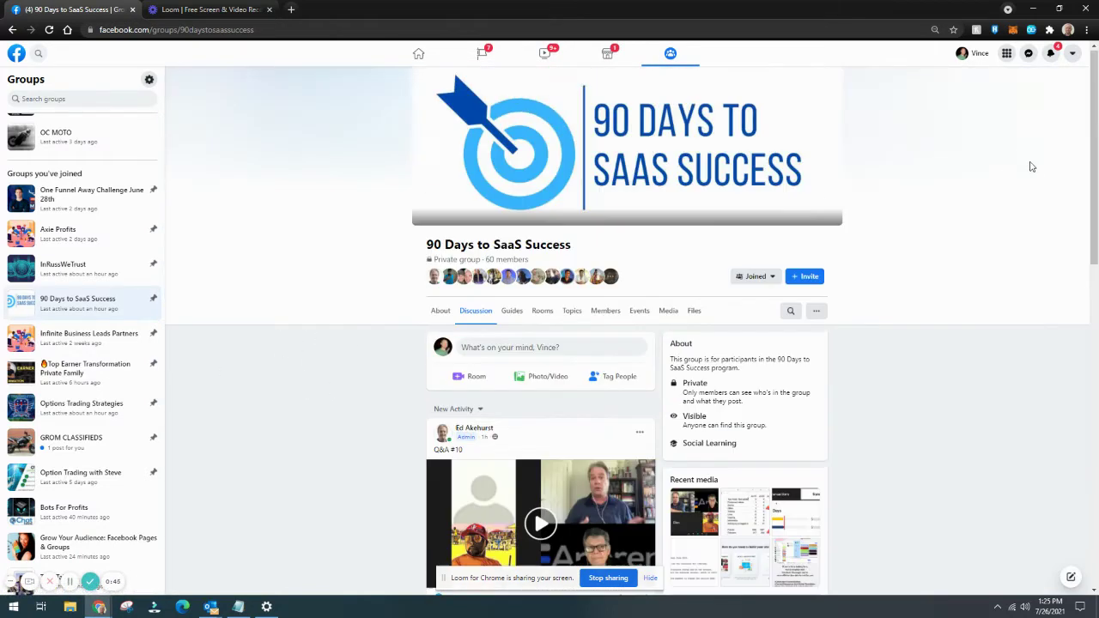
{"action": "left_click", "coordinate": [619, 314]}
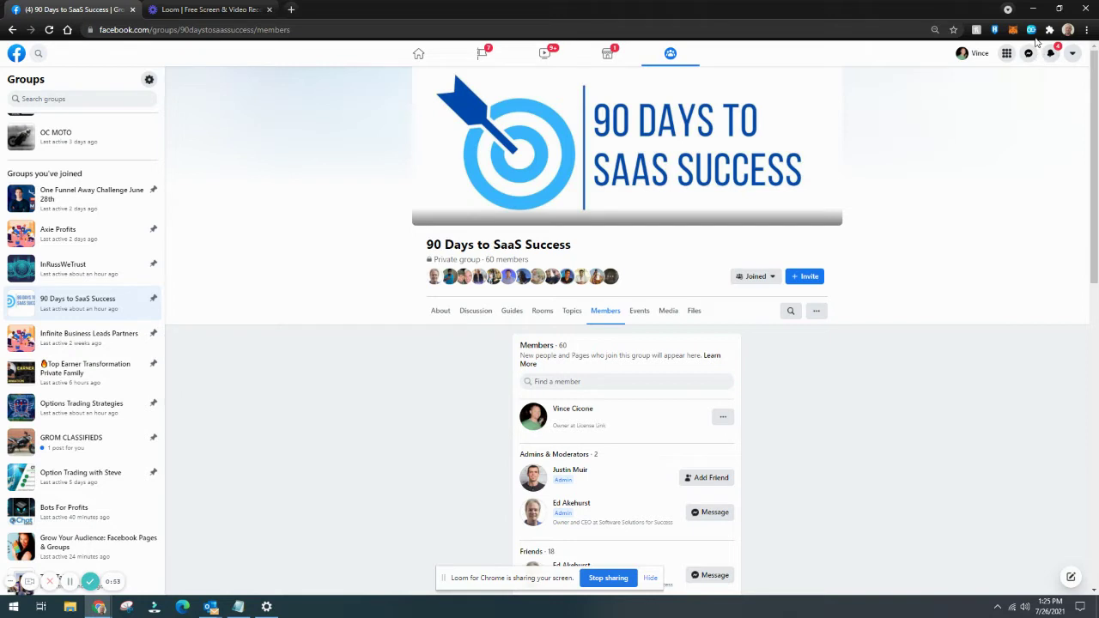
In Friend Connector Pro, set the look up interval to 15 Mins and the limited number of requests to 1, keeping the gender filter off.
{"action": "left_click", "coordinate": [1031, 30]}
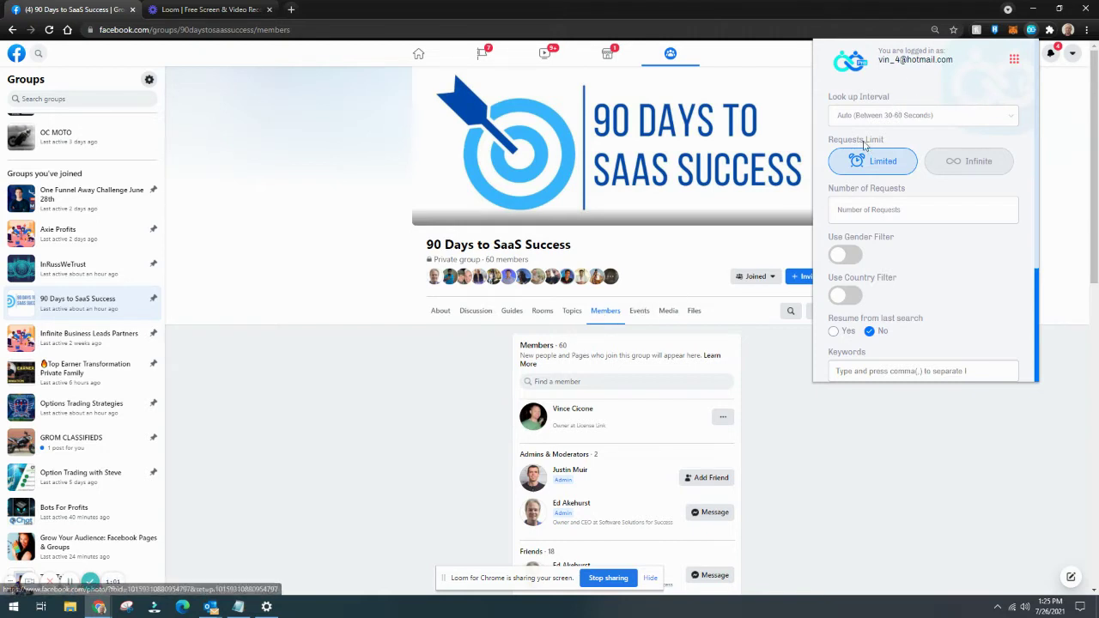
{"action": "left_click", "coordinate": [895, 115]}
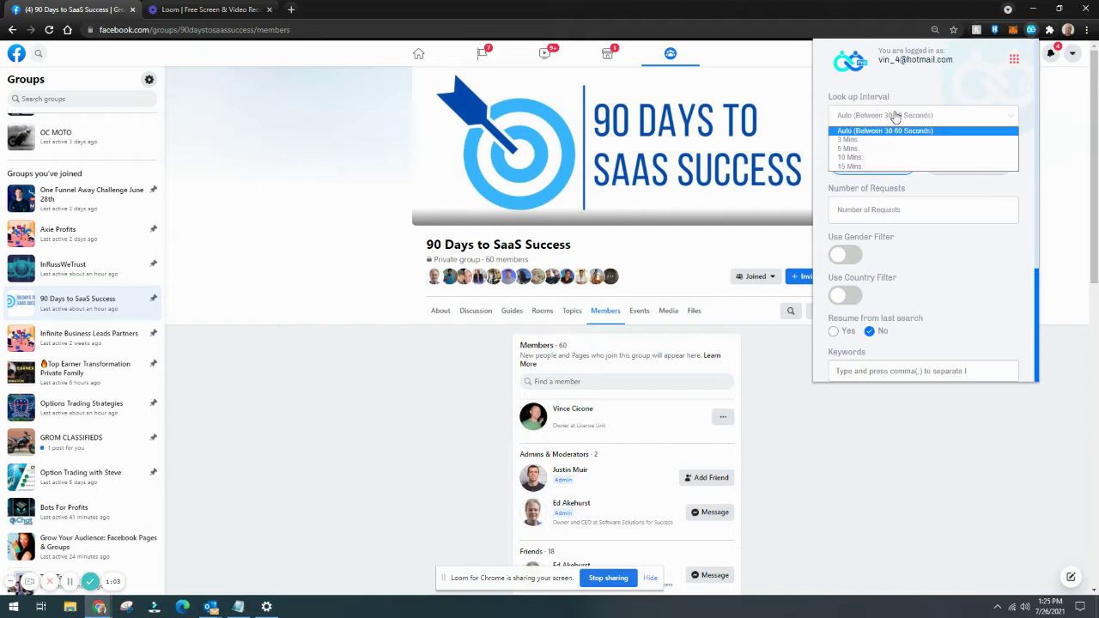
{"action": "left_click", "coordinate": [859, 167]}
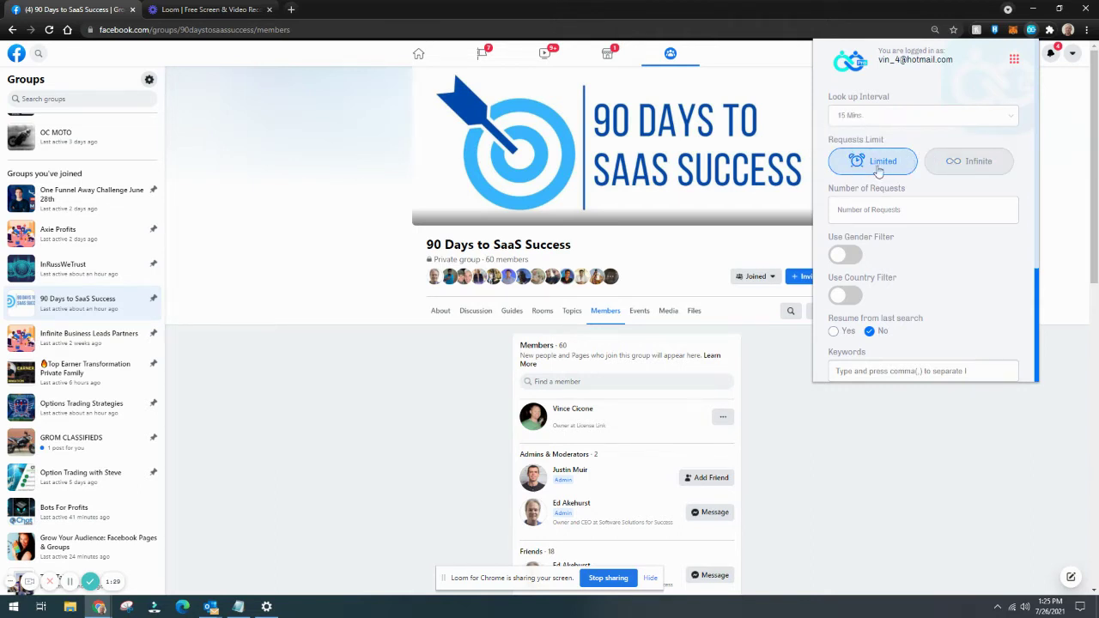
{"action": "left_click", "coordinate": [874, 210]}
{"action": "type", "text": "1"}
{"action": "scroll", "coordinate": [872, 255], "scroll_direction": "down", "scroll_amount": 1}
{"action": "scroll", "coordinate": [857, 212], "scroll_direction": "down", "scroll_amount": 1}
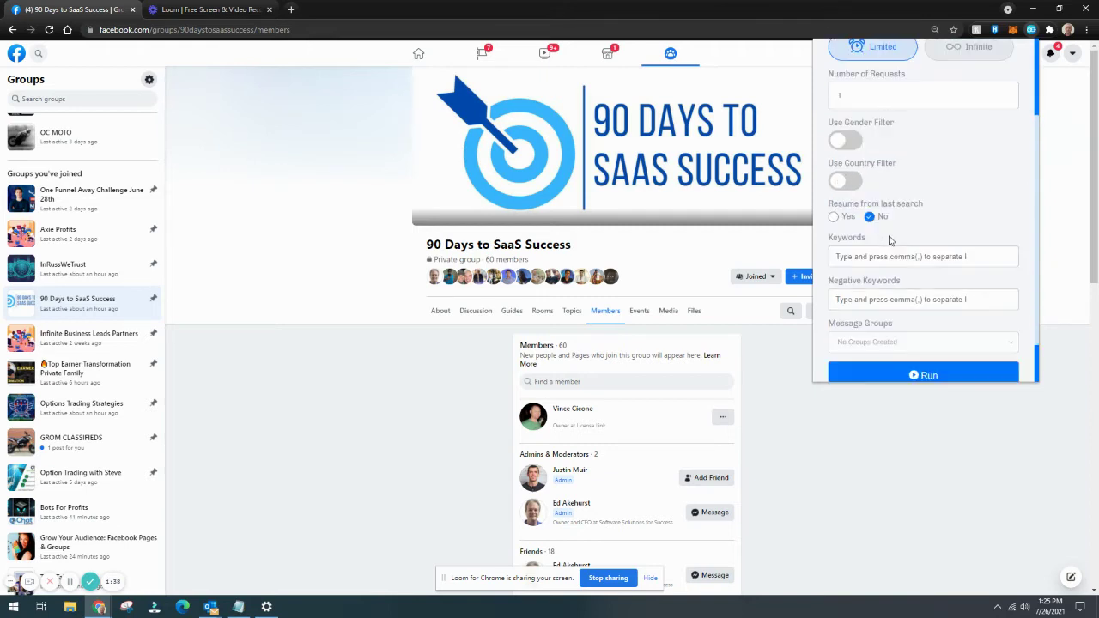
{"action": "left_click", "coordinate": [849, 151]}
{"action": "left_click", "coordinate": [849, 148]}
{"action": "scroll", "coordinate": [922, 252], "scroll_direction": "down", "scroll_amount": 1}
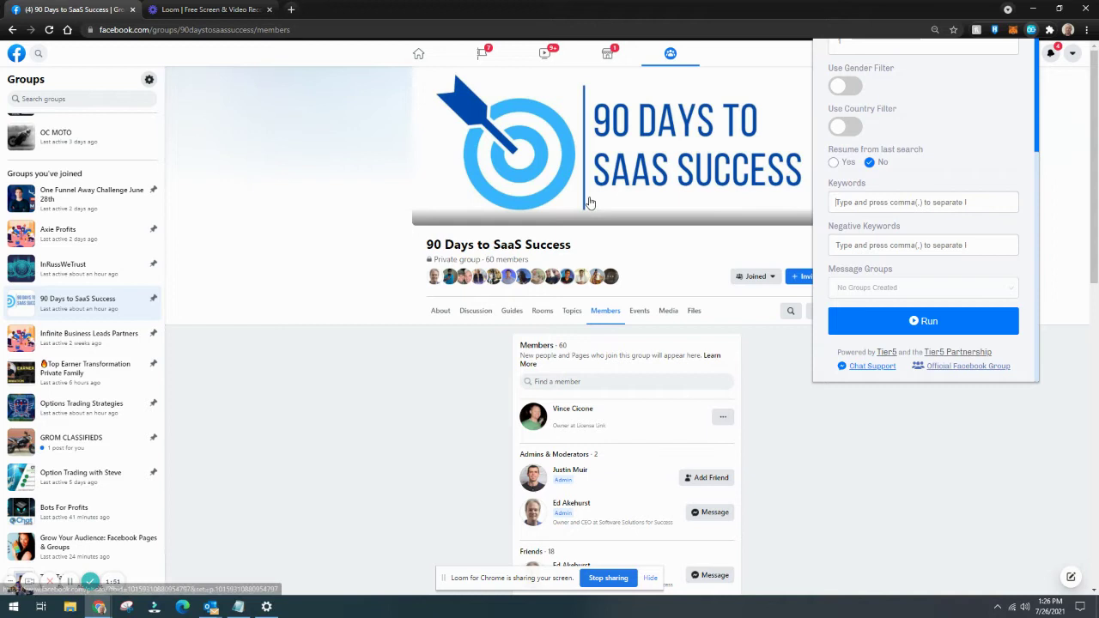
Add ceo and owner as keywords for the friend request search, compare them with the group's member list, and close the extension.
{"action": "left_click", "coordinate": [870, 204]}
{"action": "type", "text": "owner"}
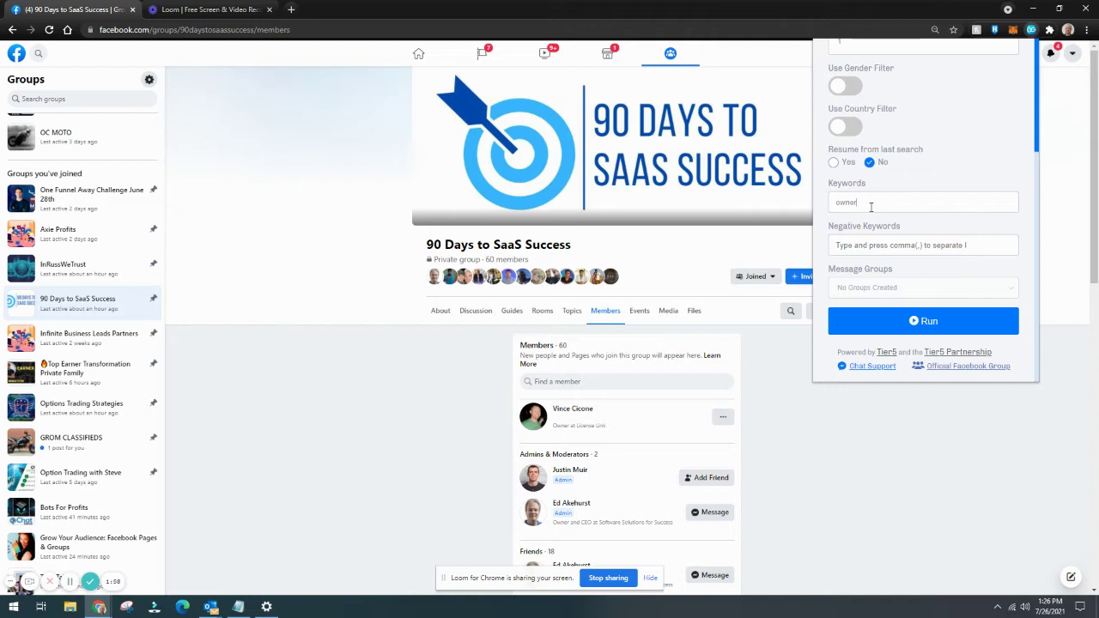
{"action": "left_click_drag", "start_coordinate": [859, 203], "coordinate": [805, 197]}
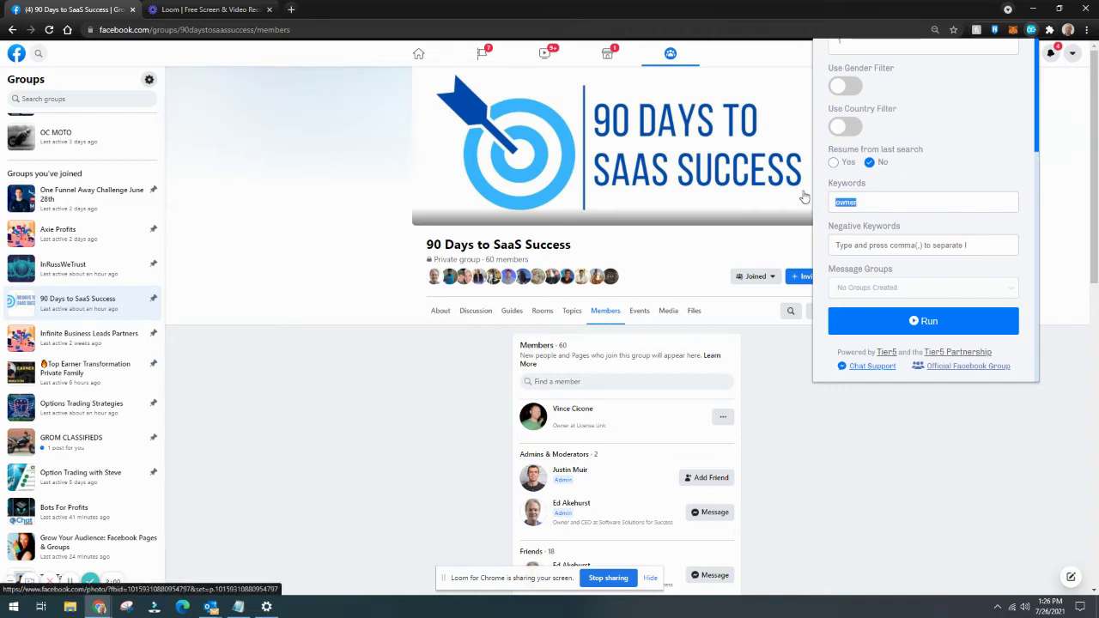
{"action": "type", "text": "ceo"}
{"action": "scroll", "coordinate": [917, 228], "scroll_direction": "up", "scroll_amount": 3}
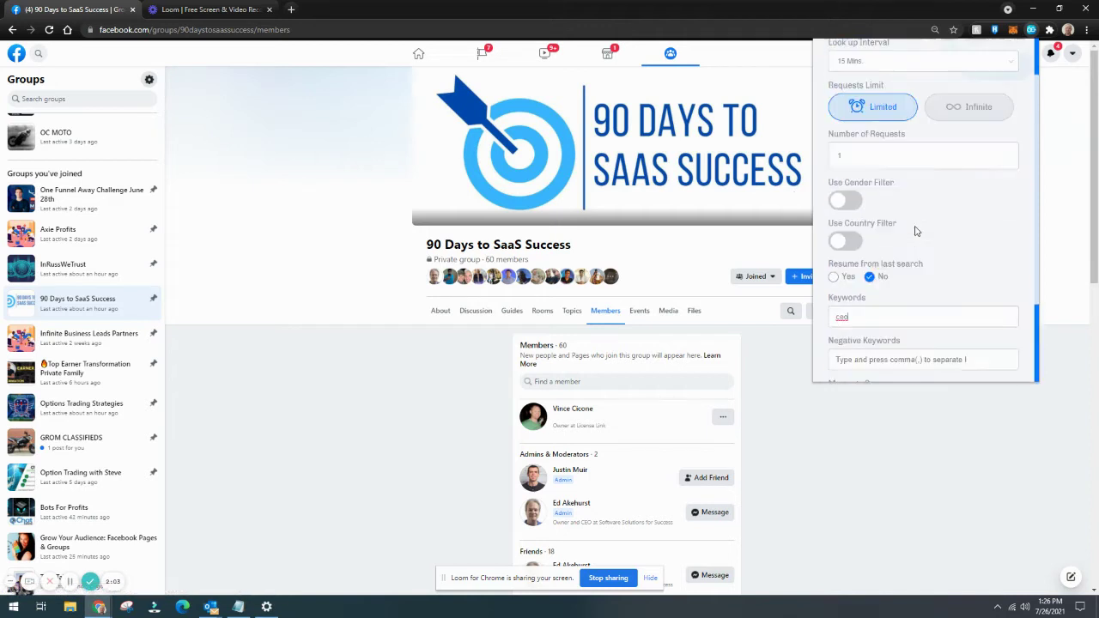
{"action": "scroll", "coordinate": [907, 300], "scroll_direction": "down", "scroll_amount": 1}
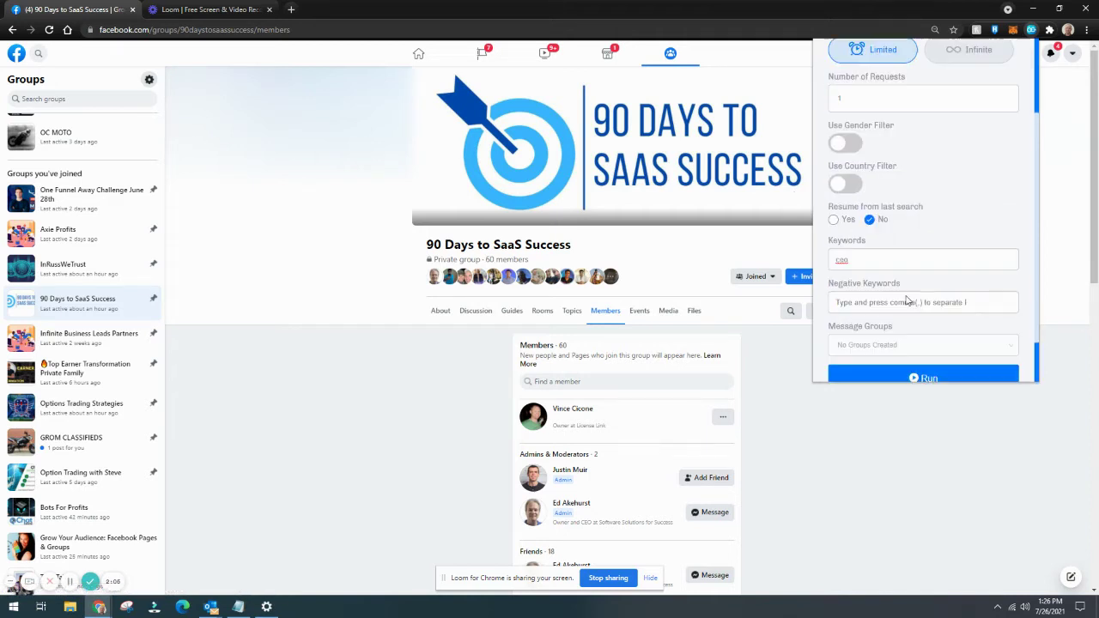
{"action": "scroll", "coordinate": [908, 300], "scroll_direction": "up", "scroll_amount": 3}
{"action": "scroll", "coordinate": [907, 299], "scroll_direction": "down", "scroll_amount": 3}
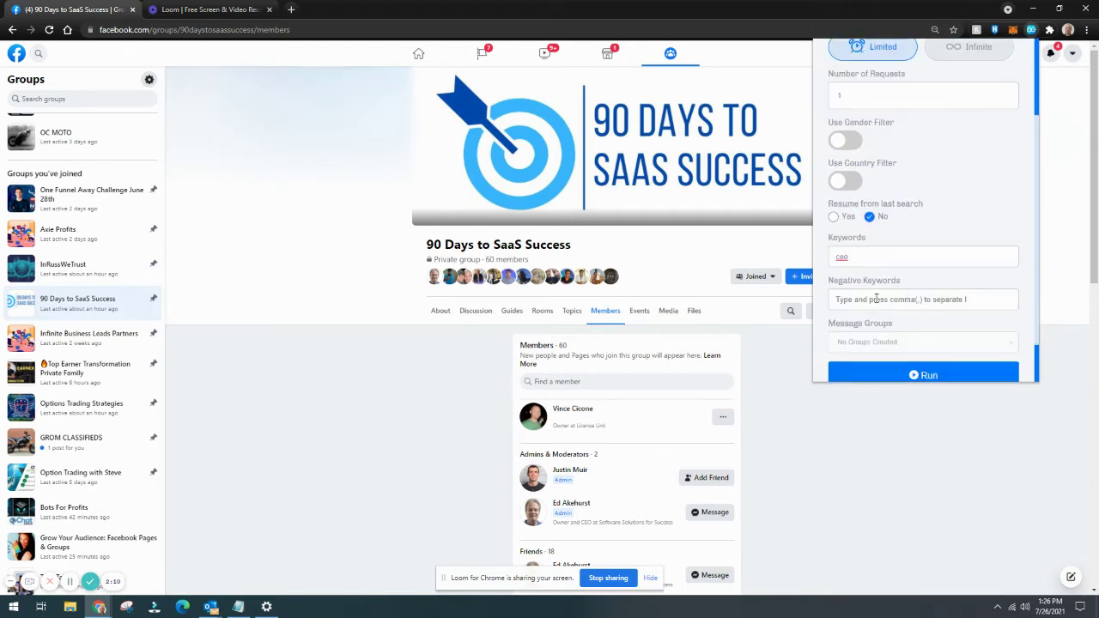
{"action": "left_click", "coordinate": [876, 299]}
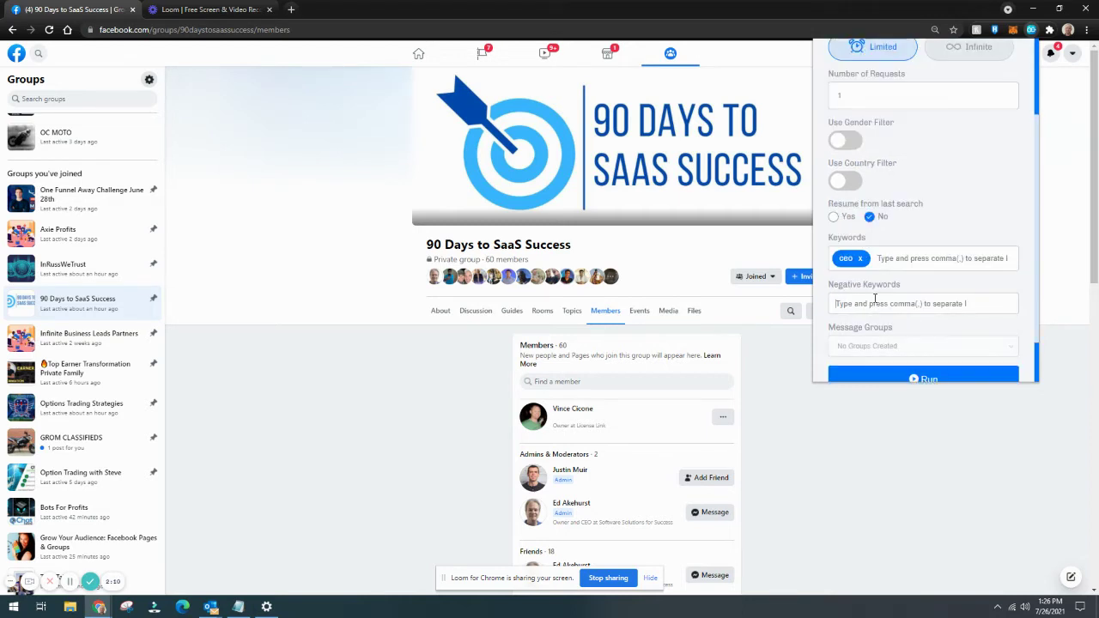
{"action": "left_click", "coordinate": [898, 258]}
{"action": "type", "text": "owner,"}
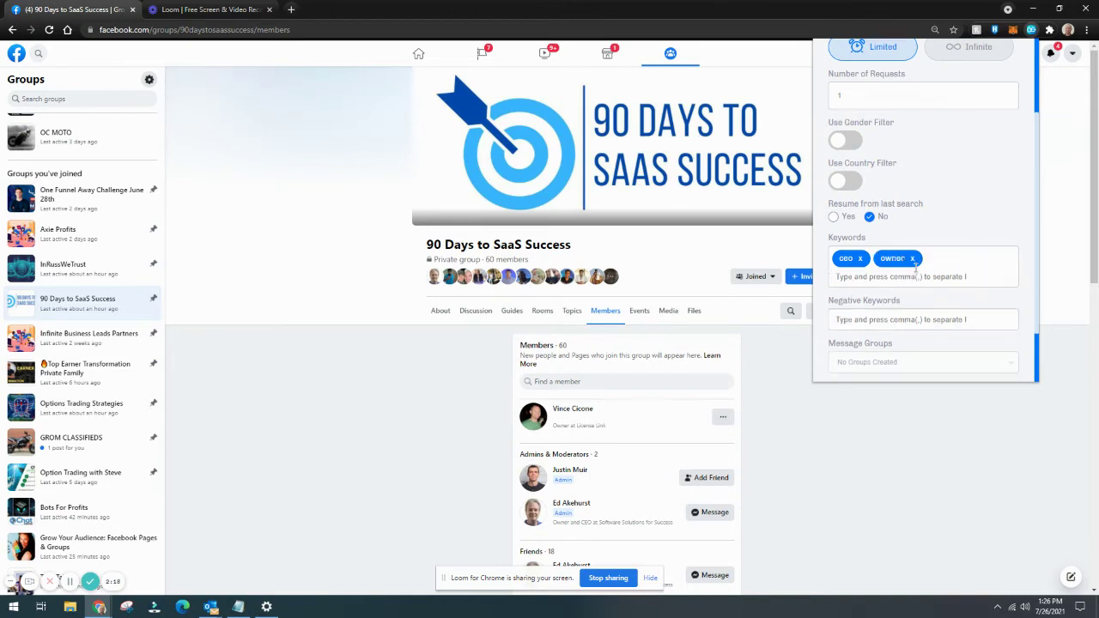
{"action": "scroll", "coordinate": [888, 306], "scroll_direction": "down", "scroll_amount": 1}
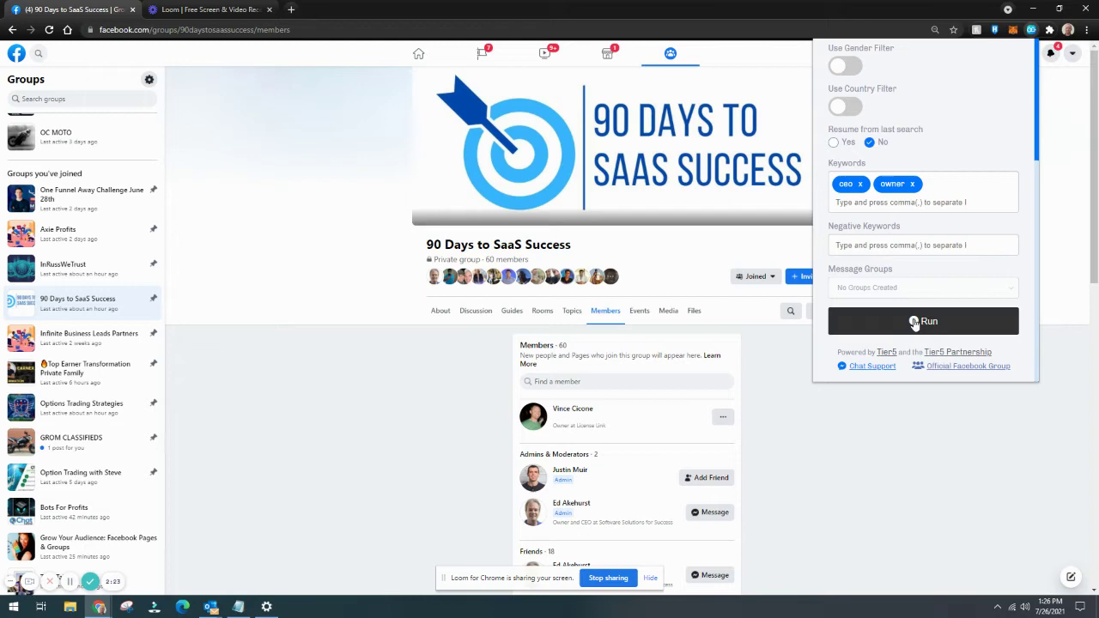
{"action": "scroll", "coordinate": [662, 319], "scroll_direction": "down", "scroll_amount": 10}
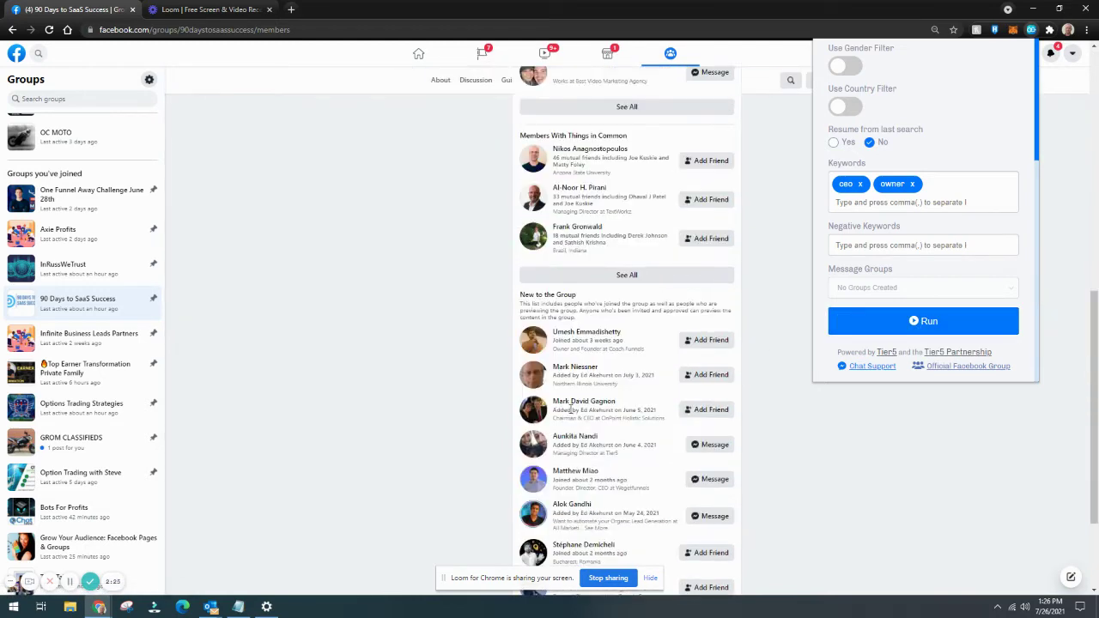
{"action": "scroll", "coordinate": [448, 451], "scroll_direction": "up", "scroll_amount": 10}
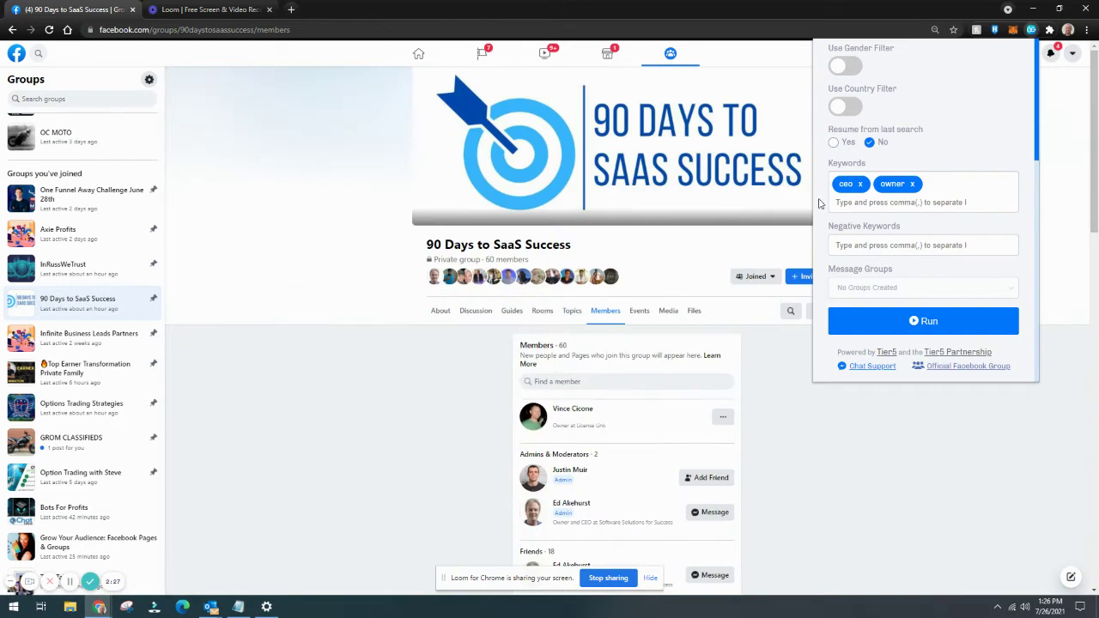
{"action": "left_click", "coordinate": [1096, 169]}
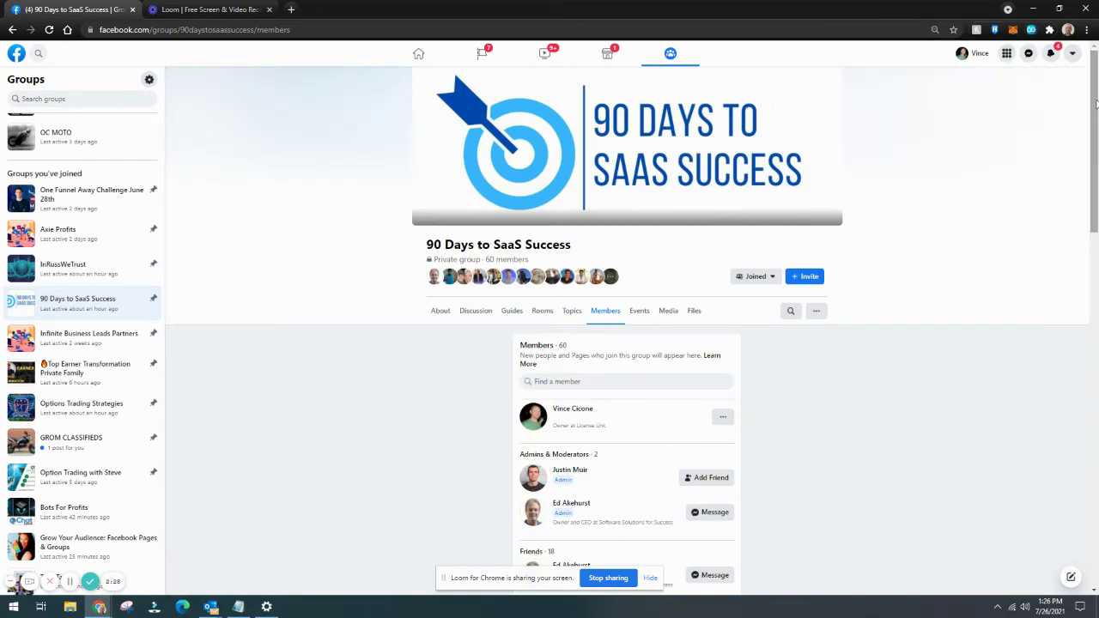
Create a message segment titled Hello in the extension's settings with the block "Hi {First_Name} I saw we're in the same group let's connect.".
{"action": "left_click", "coordinate": [1032, 30]}
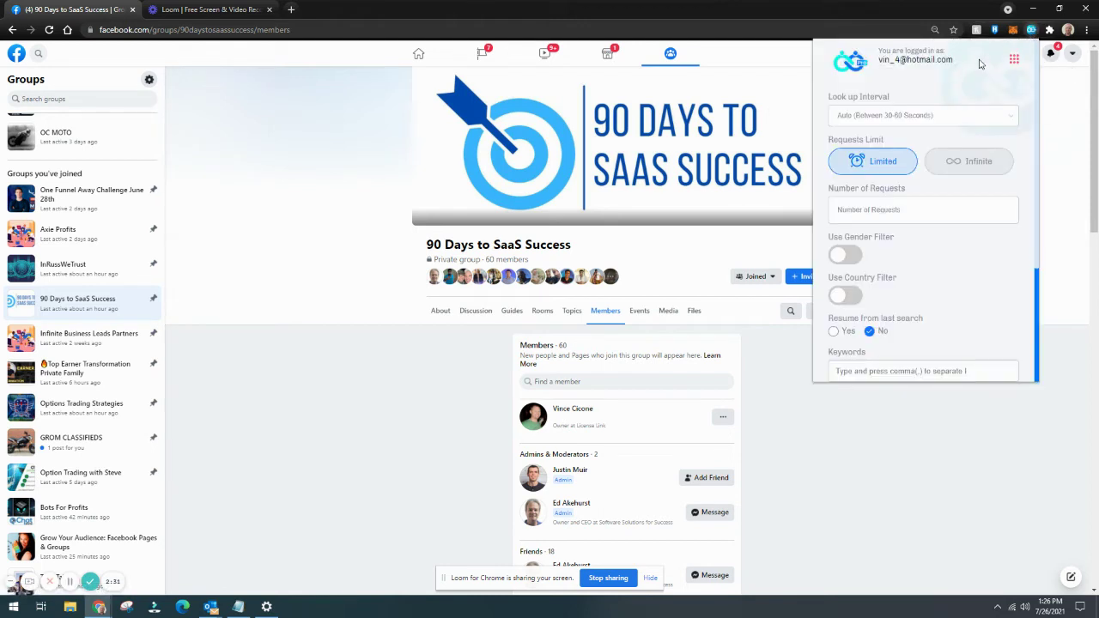
{"action": "left_click", "coordinate": [1014, 62]}
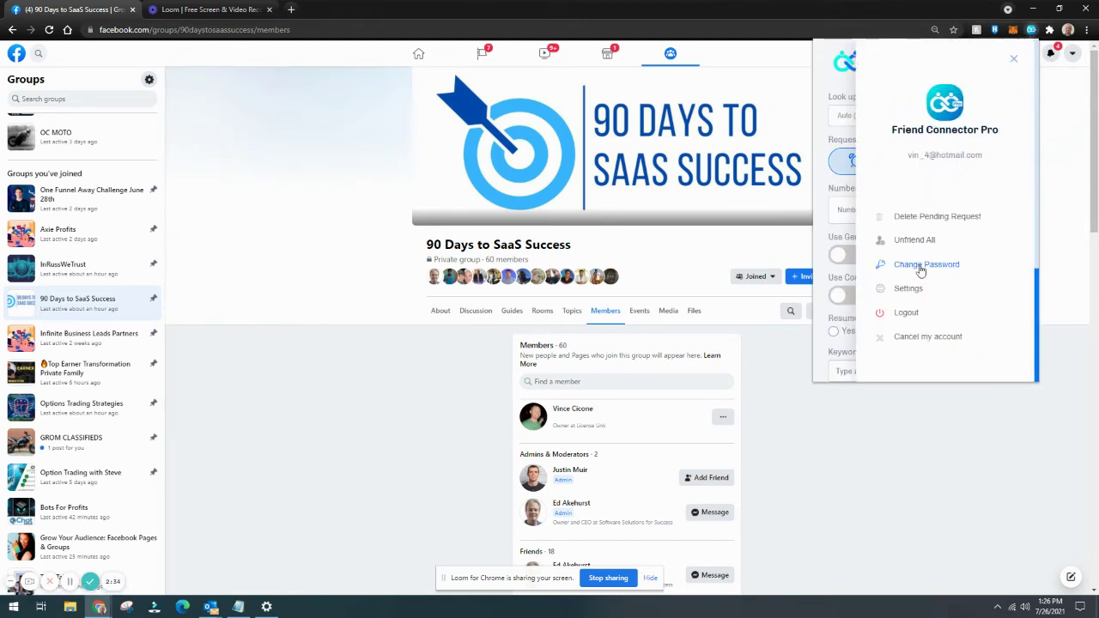
{"action": "left_click", "coordinate": [927, 295]}
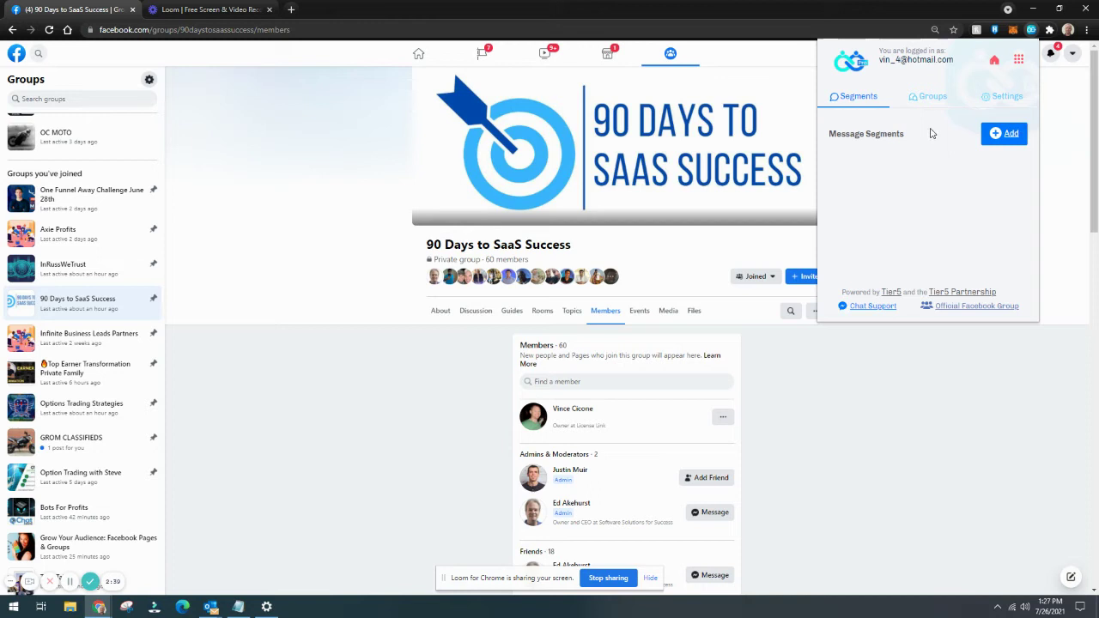
{"action": "left_click", "coordinate": [1017, 137]}
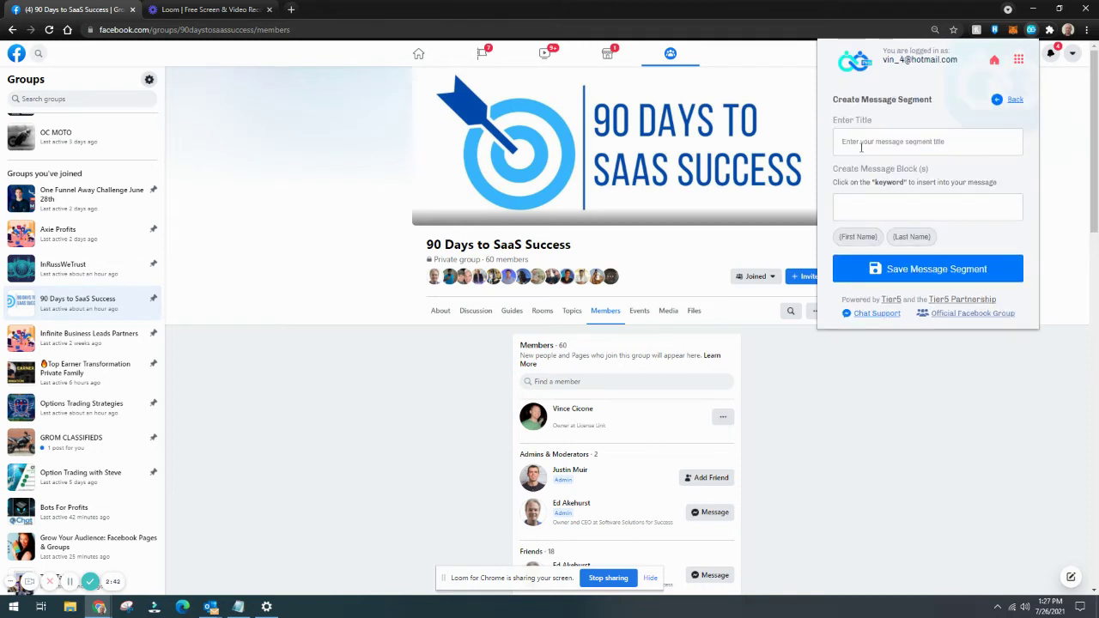
{"action": "type", "text": "He"}
{"action": "type", "text": "H"}
{"action": "left_click", "coordinate": [858, 236]}
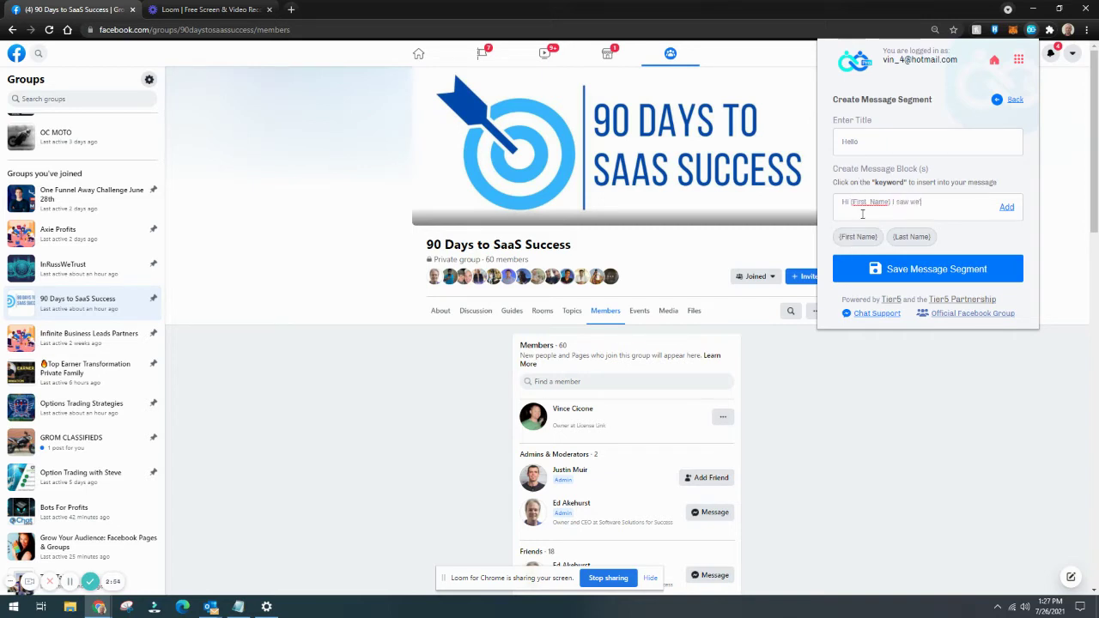
{"action": "type", "text": "I saw we're in the same group let's connect."}
{"action": "left_click", "coordinate": [1006, 208]}
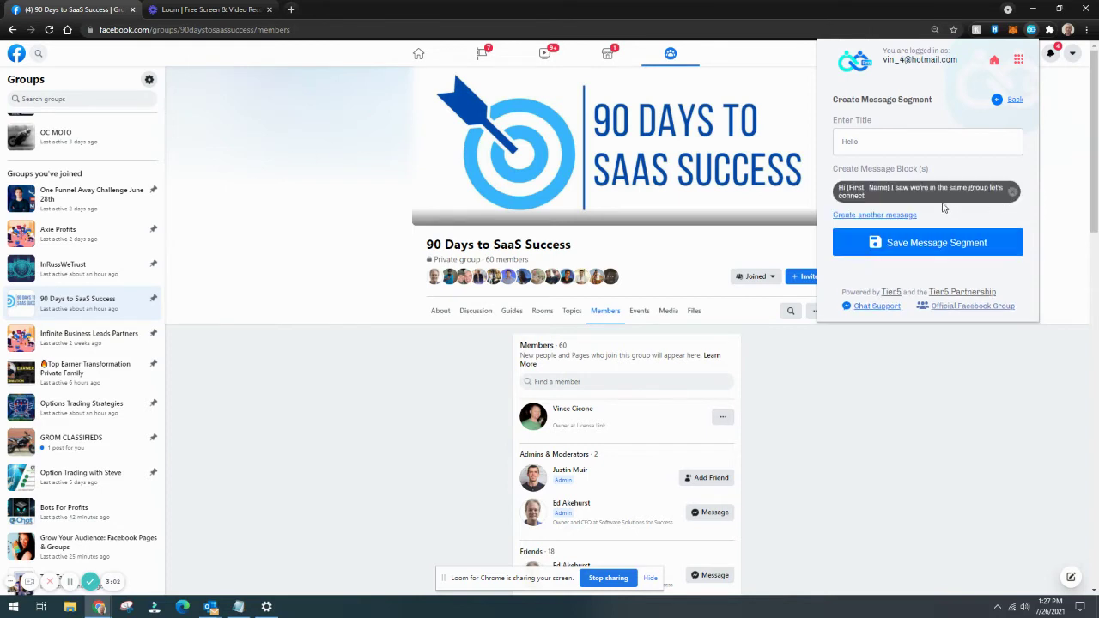
Add a second message block reading "Hey let's network." and save the message segment.
{"action": "left_click", "coordinate": [907, 215]}
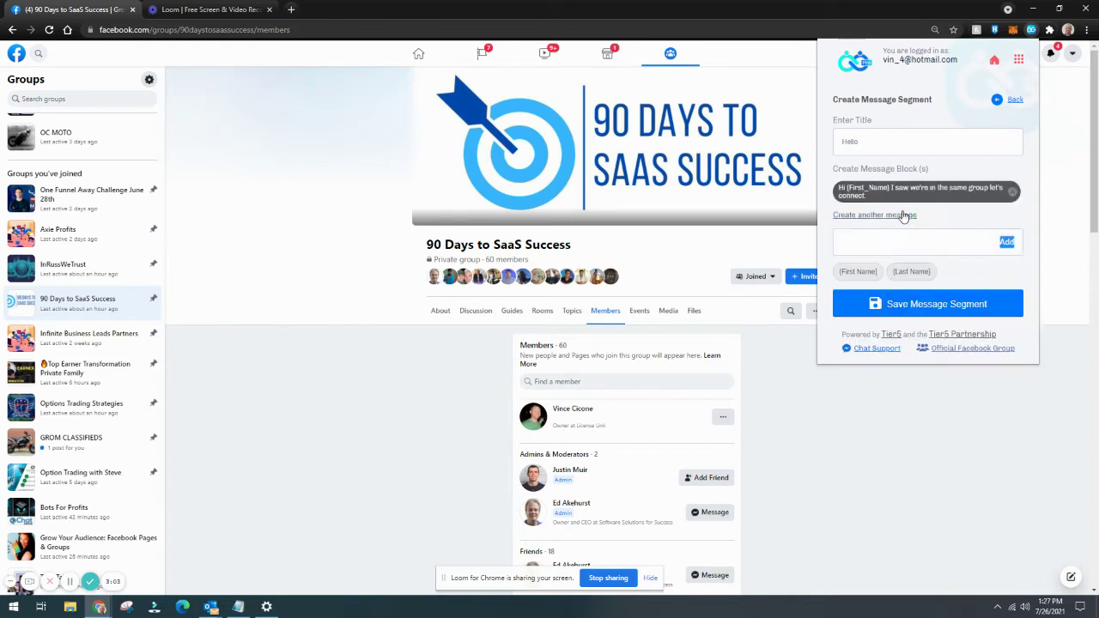
{"action": "left_click", "coordinate": [861, 243]}
{"action": "type", "text": "Hey!"}
{"action": "left_click", "coordinate": [1004, 244]}
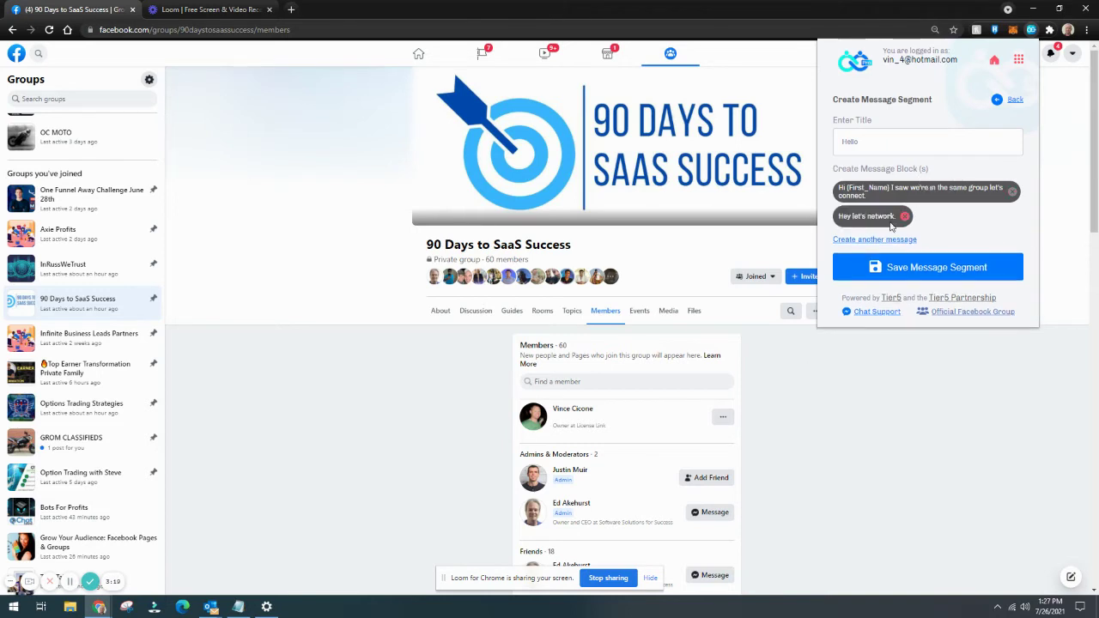
{"action": "left_click", "coordinate": [916, 266]}
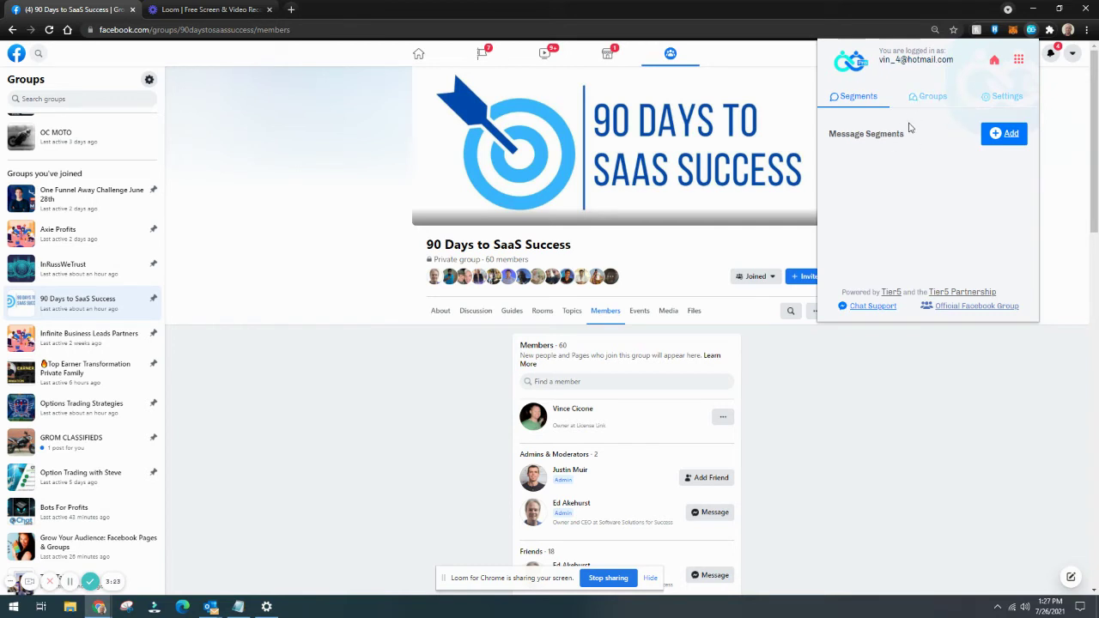
{"action": "left_click", "coordinate": [987, 134]}
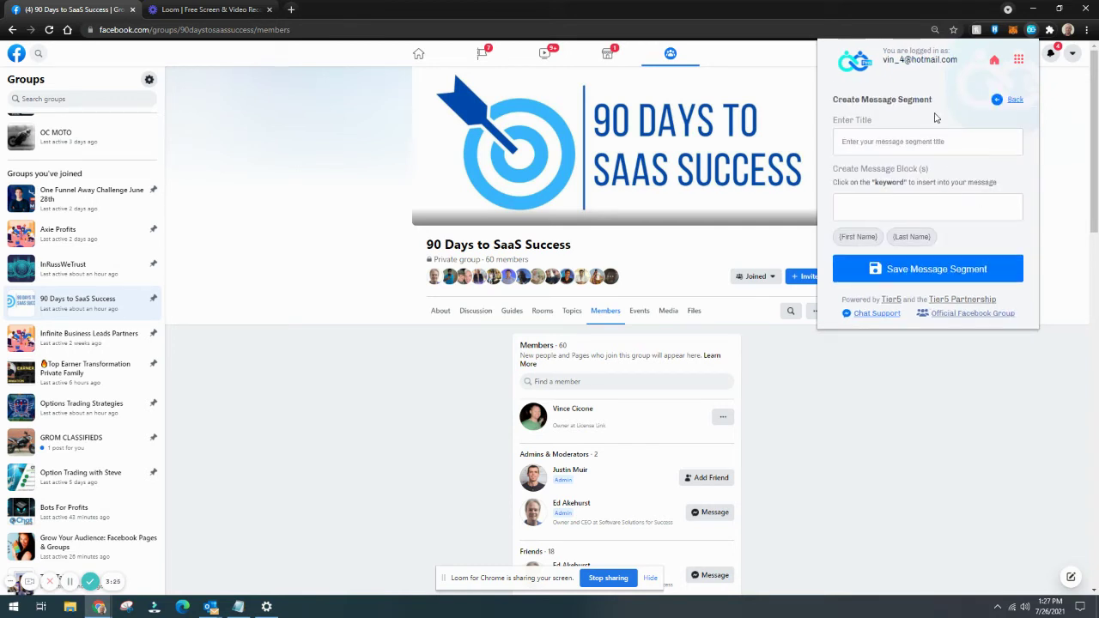
{"action": "left_click", "coordinate": [1019, 59]}
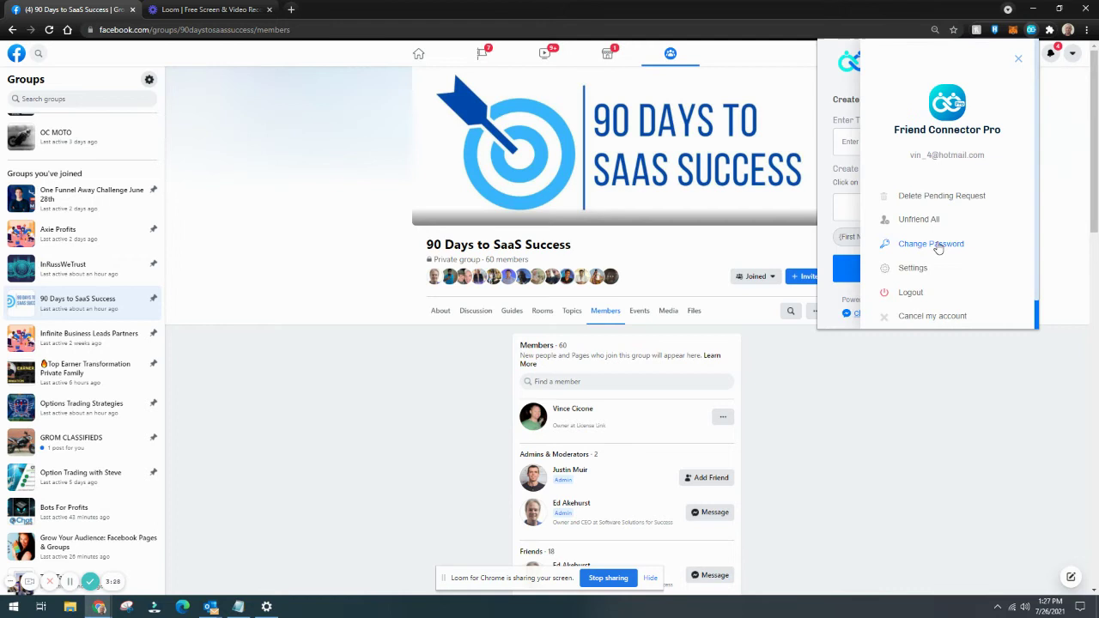
{"action": "left_click", "coordinate": [1015, 62]}
{"action": "left_click", "coordinate": [996, 97]}
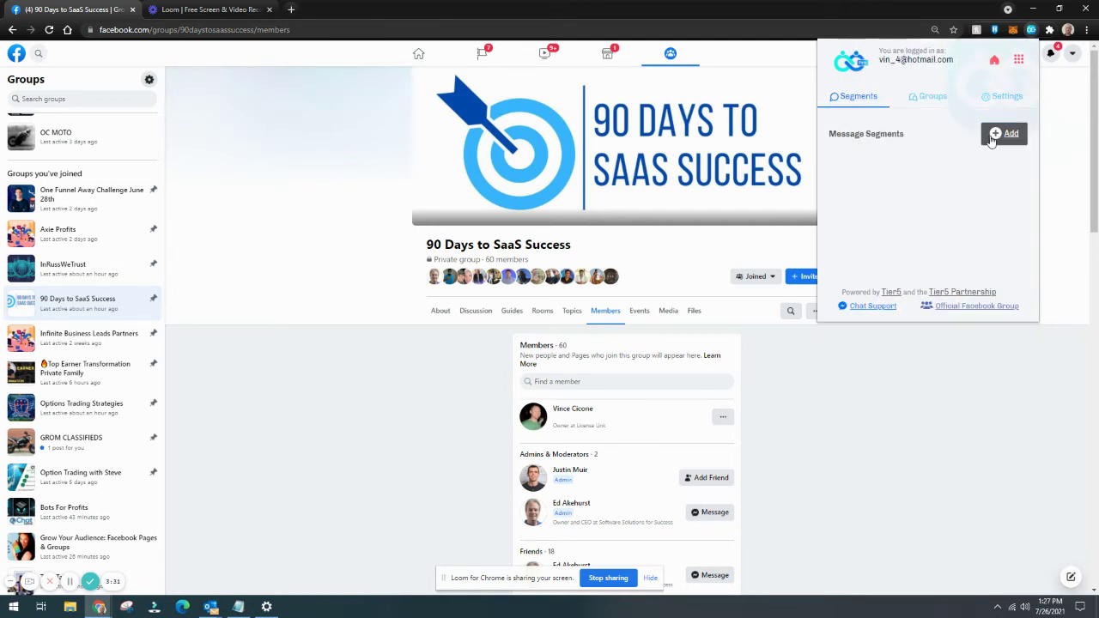
Draft a message group titled CEO with the Hello message segment in its message set, and go back without saving.
{"action": "left_click", "coordinate": [932, 96]}
{"action": "left_click", "coordinate": [995, 134]}
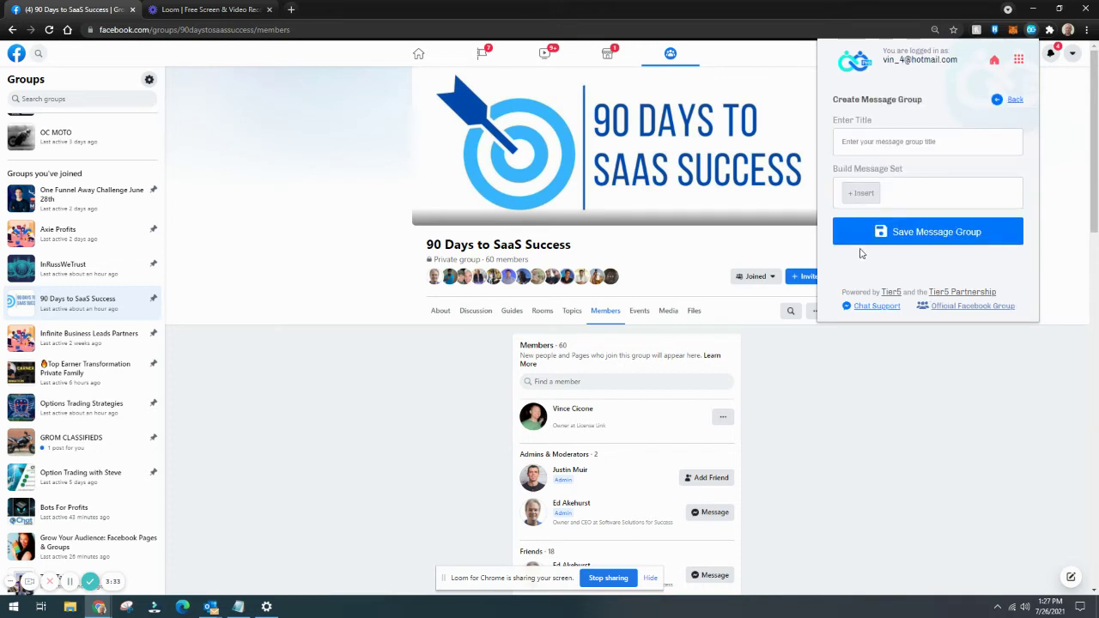
{"action": "left_click", "coordinate": [878, 130]}
{"action": "type", "text": "CEO"}
{"action": "left_click", "coordinate": [879, 200]}
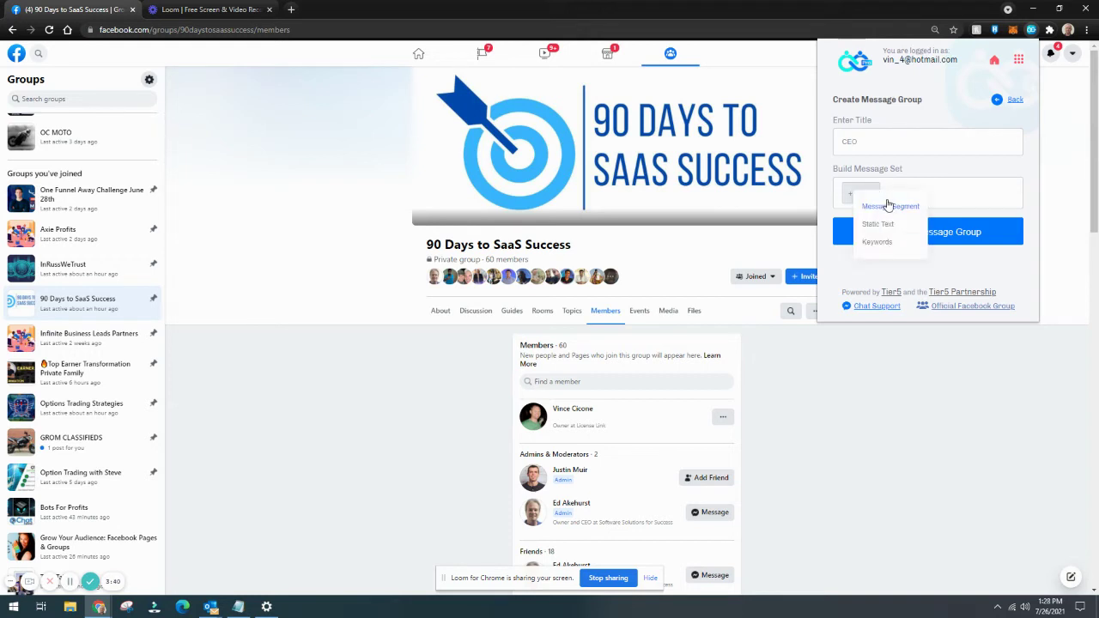
{"action": "left_click", "coordinate": [889, 206]}
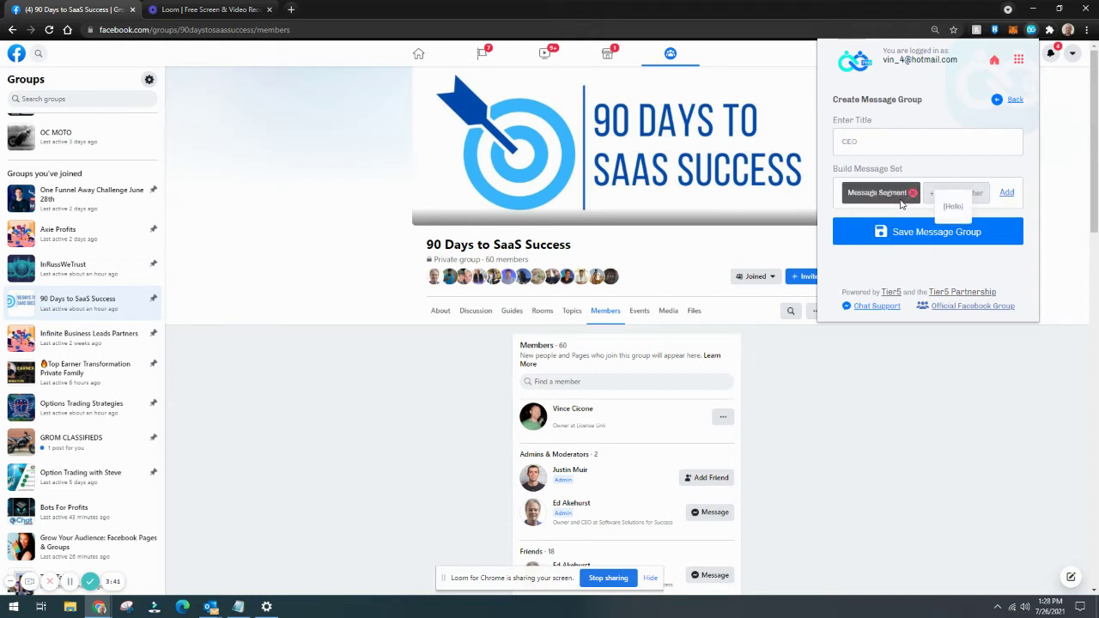
{"action": "left_click", "coordinate": [954, 208]}
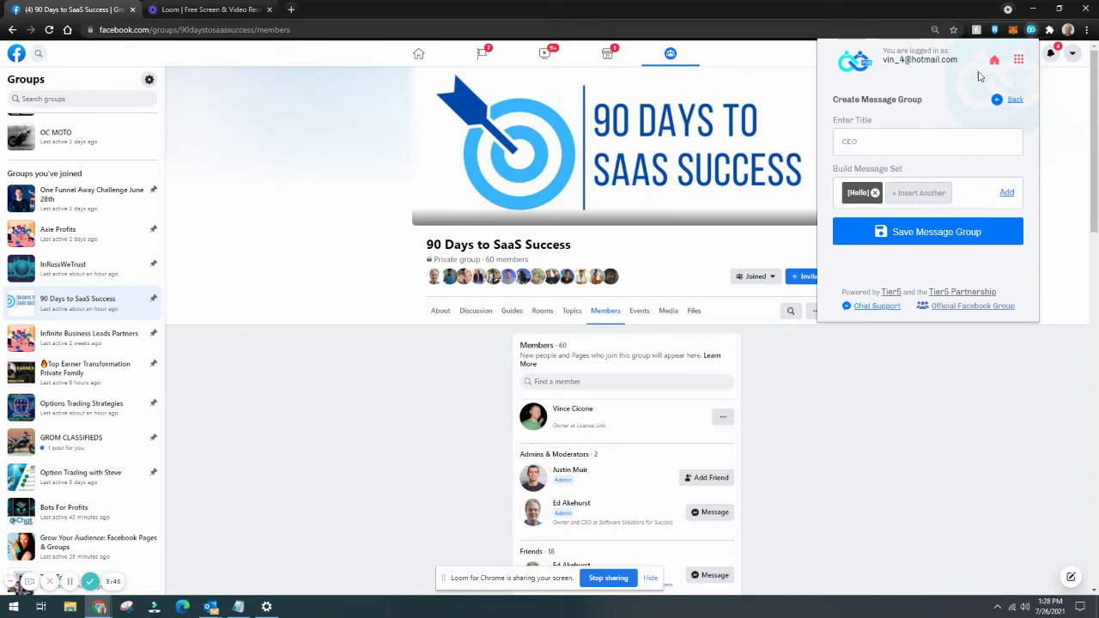
{"action": "left_click", "coordinate": [1008, 99]}
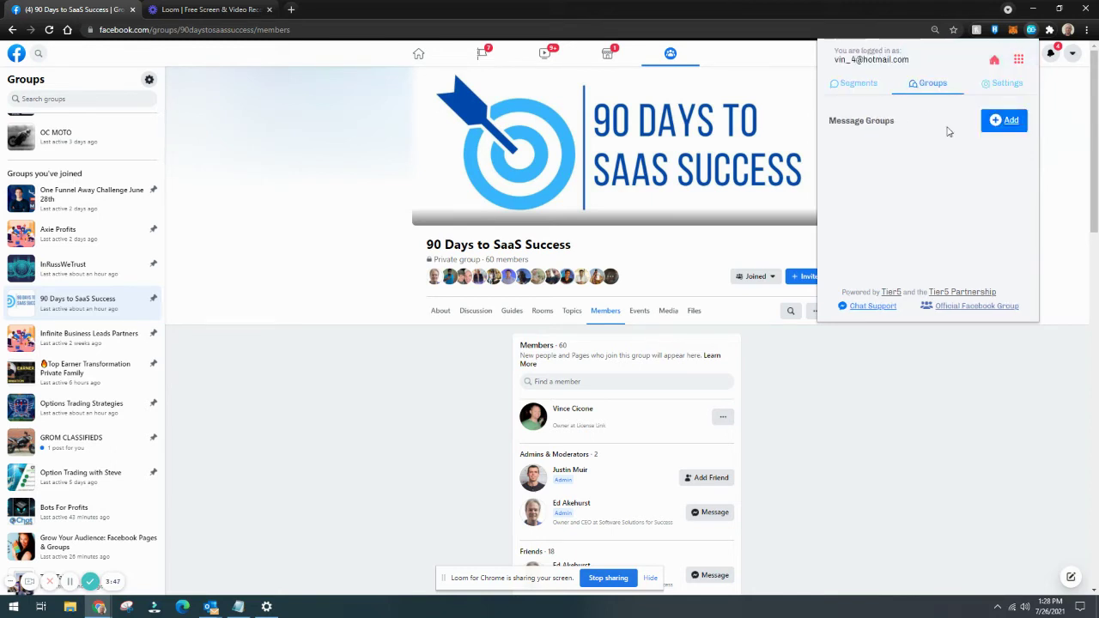
Review the message options for received, accepted and declined friend requests, and open the Hello segment to check its message blocks.
{"action": "left_click", "coordinate": [984, 103]}
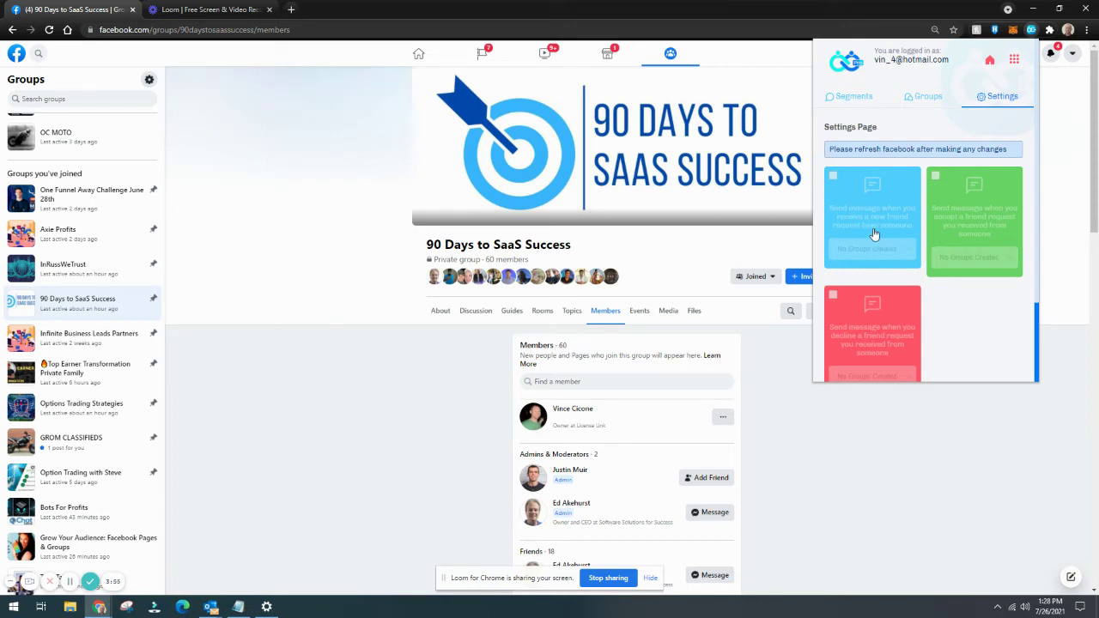
{"action": "scroll", "coordinate": [876, 225], "scroll_direction": "down", "scroll_amount": 1}
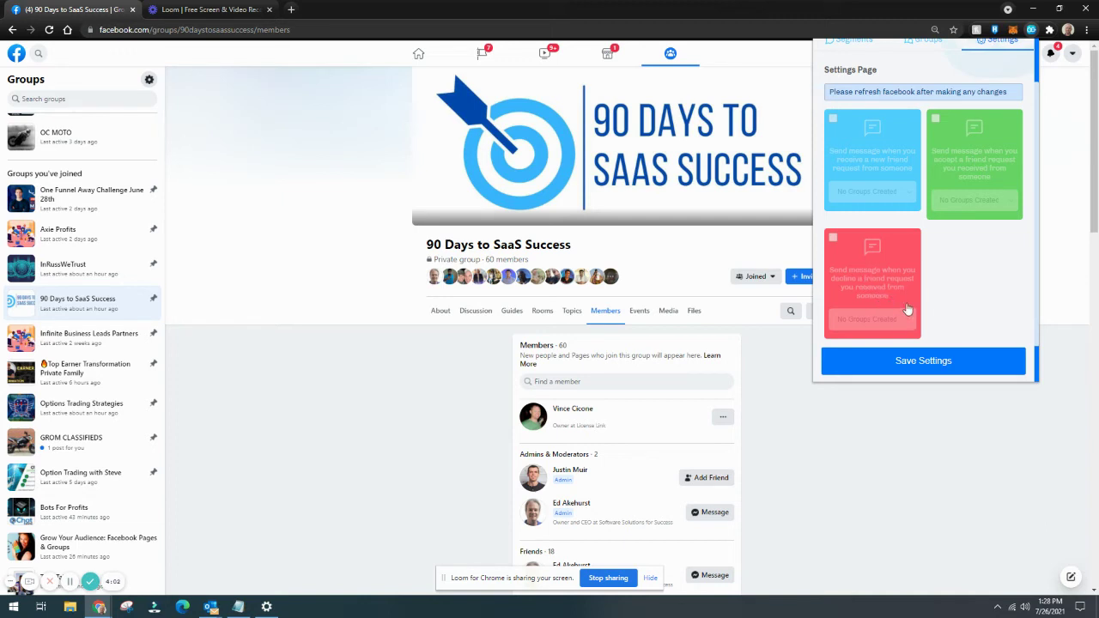
{"action": "scroll", "coordinate": [915, 160], "scroll_direction": "up", "scroll_amount": 1}
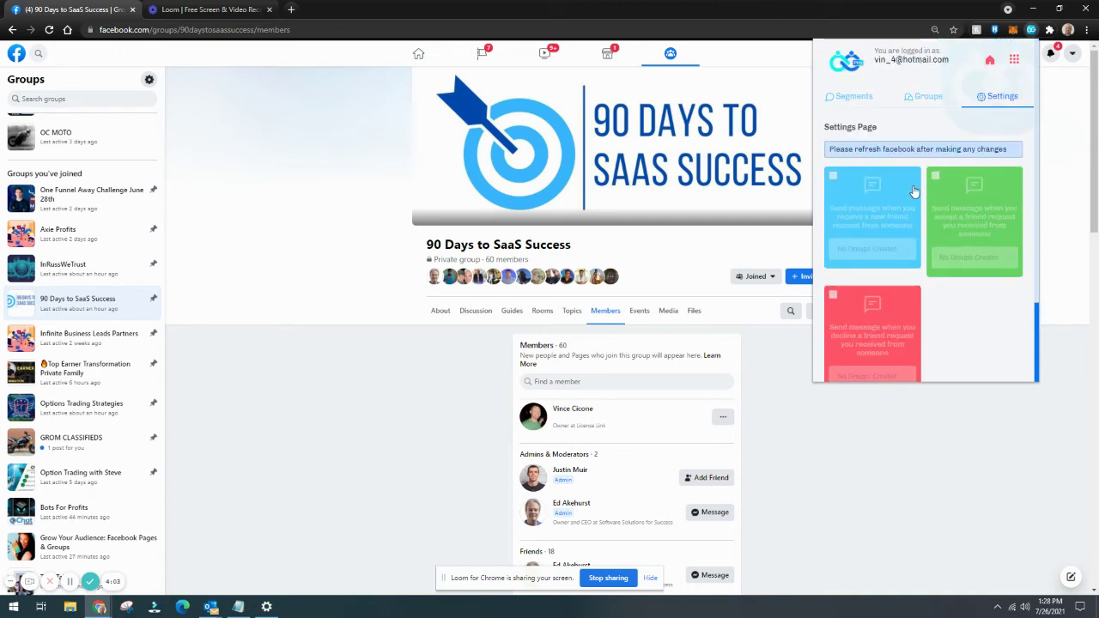
{"action": "scroll", "coordinate": [928, 241], "scroll_direction": "down", "scroll_amount": 1}
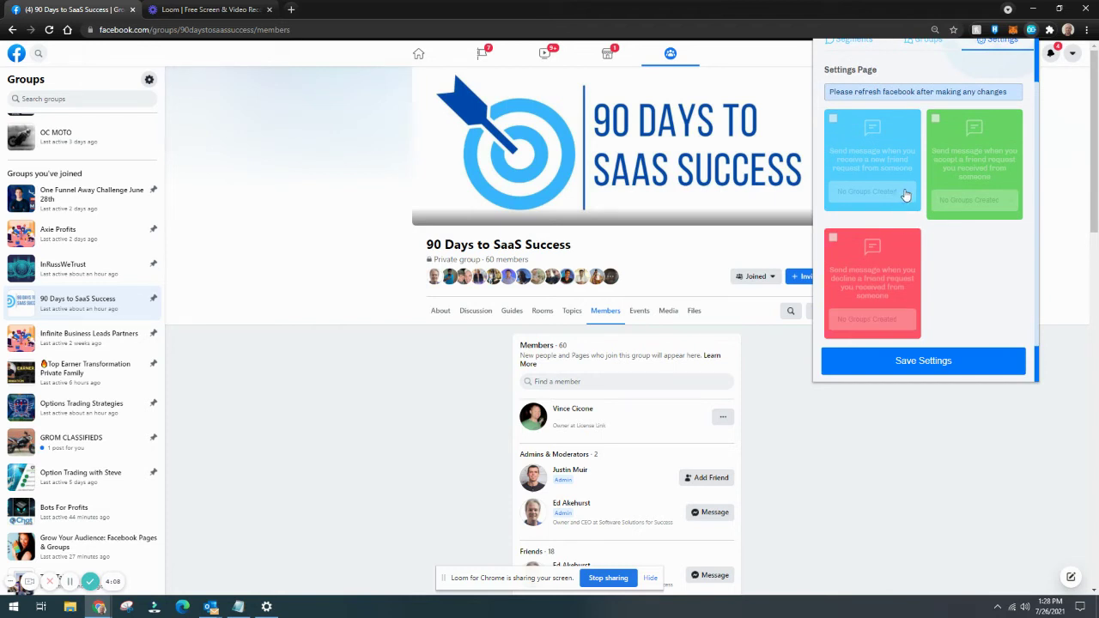
{"action": "scroll", "coordinate": [906, 195], "scroll_direction": "up", "scroll_amount": 1}
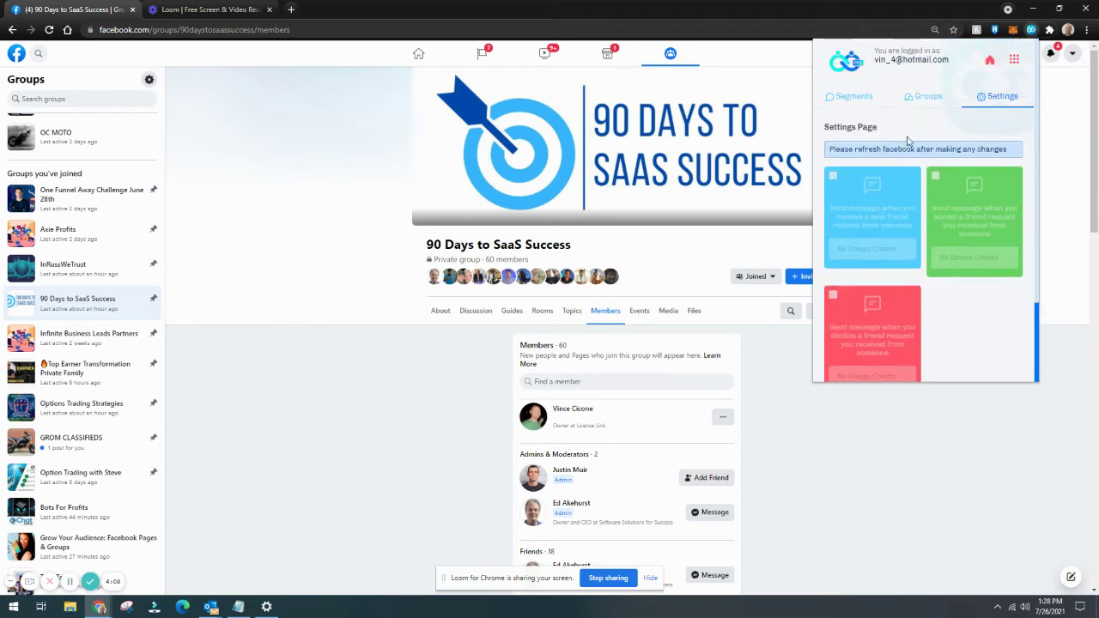
{"action": "left_click", "coordinate": [922, 96]}
{"action": "left_click", "coordinate": [861, 97]}
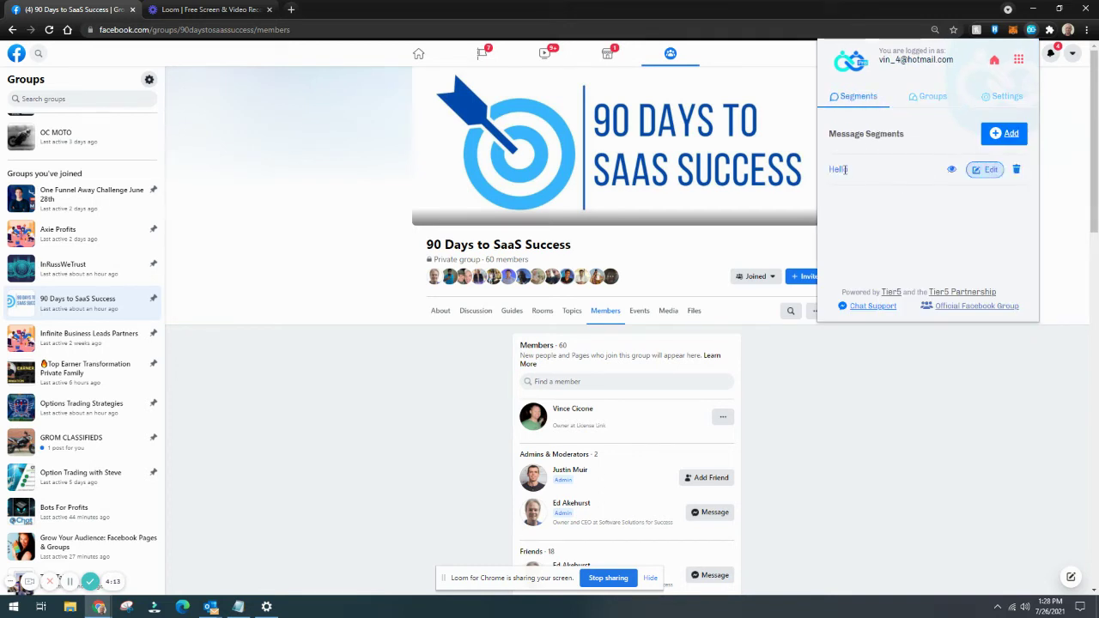
{"action": "left_click", "coordinate": [978, 170]}
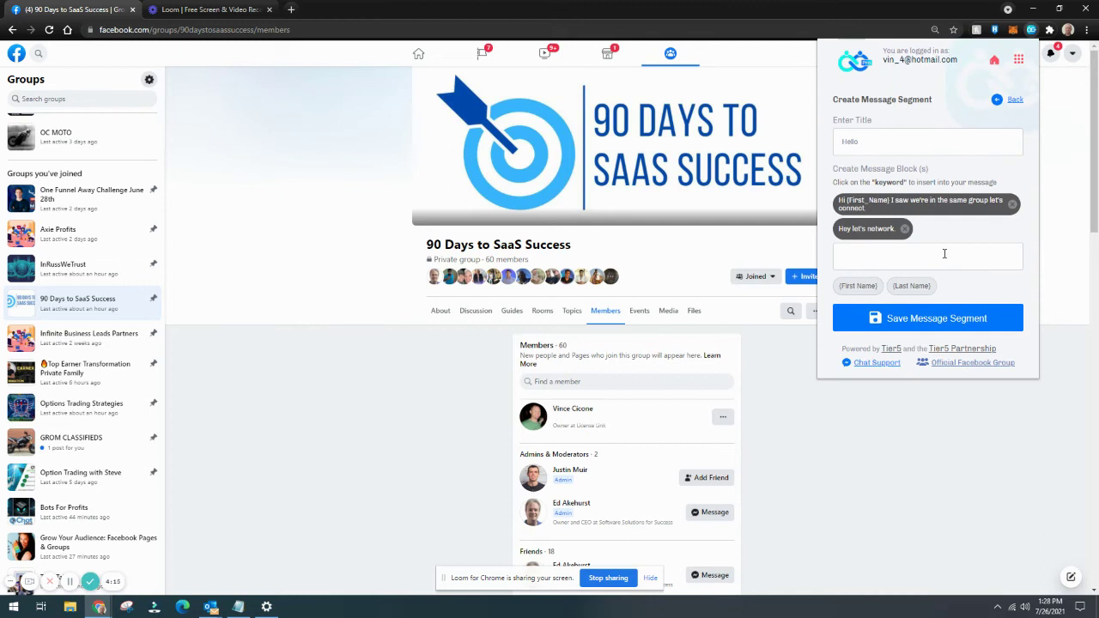
Return to the extension's home page and set the look up interval to 15 Mins and the limited number of requests to 1.
{"action": "left_click", "coordinate": [991, 60]}
{"action": "left_click", "coordinate": [900, 115]}
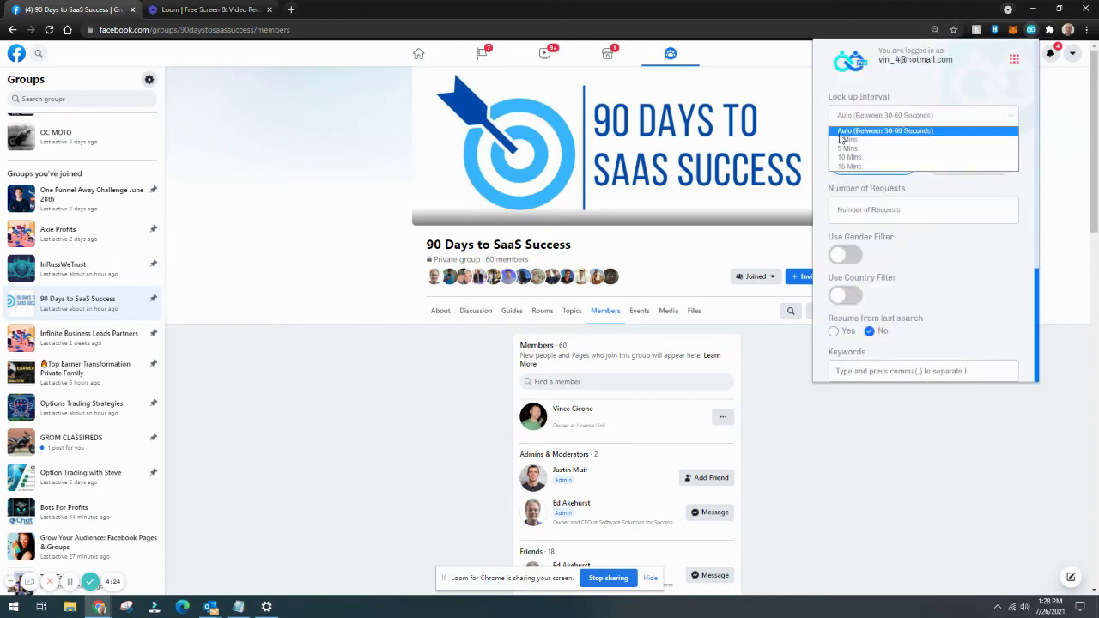
{"action": "left_click", "coordinate": [858, 167]}
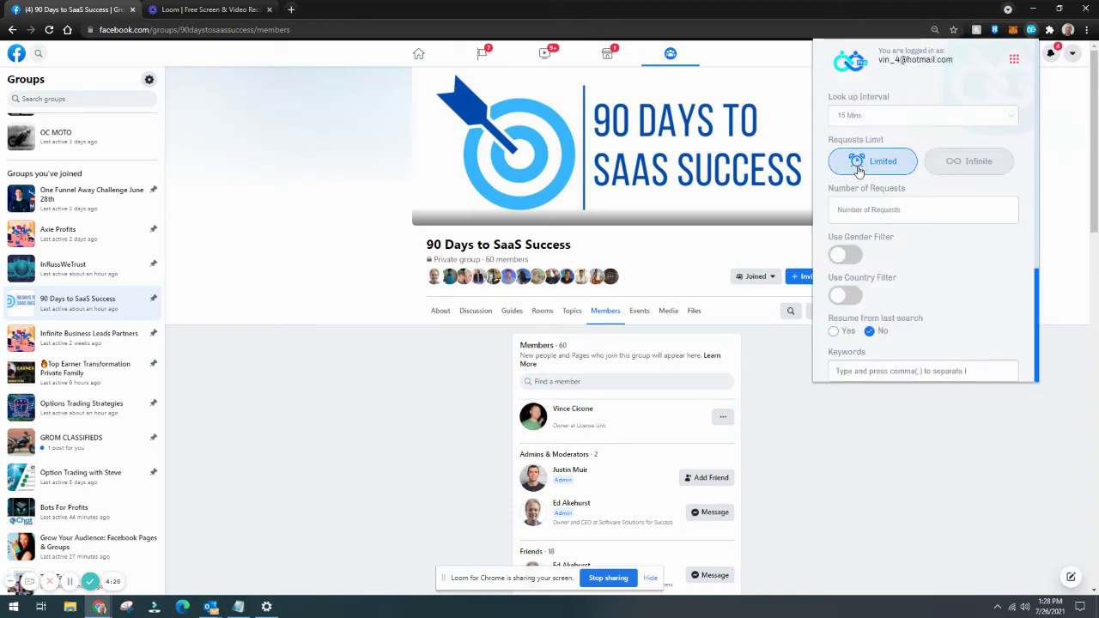
{"action": "scroll", "coordinate": [872, 254], "scroll_direction": "down", "scroll_amount": 3}
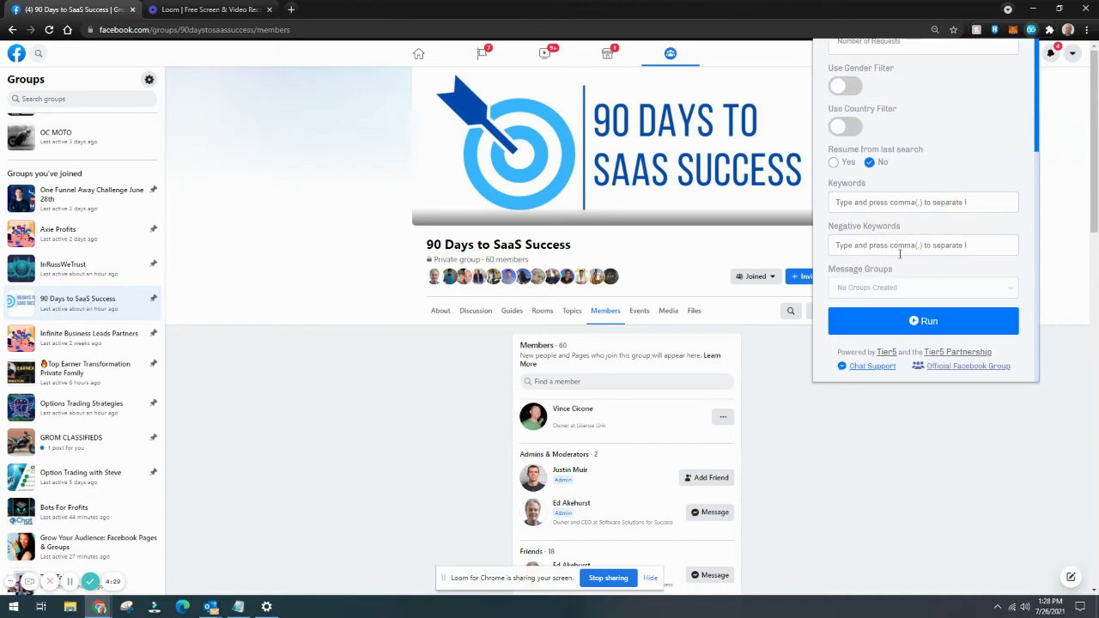
{"action": "scroll", "coordinate": [900, 254], "scroll_direction": "up", "scroll_amount": 1}
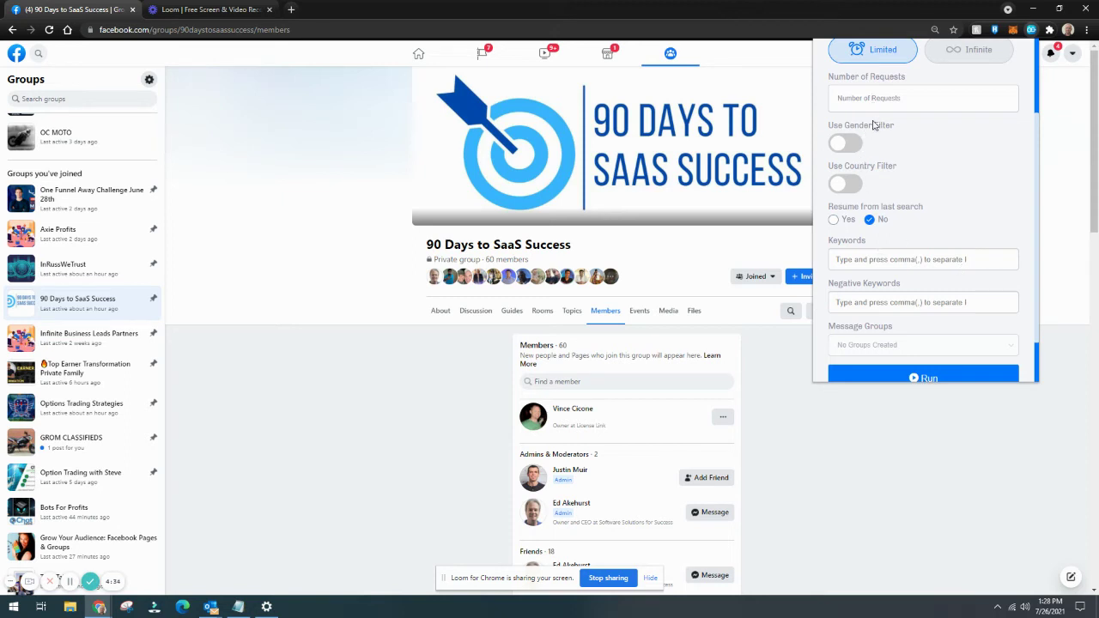
{"action": "type", "text": "1"}
Add Test as a keyword and run the friend request search.
{"action": "type", "text": "T"}
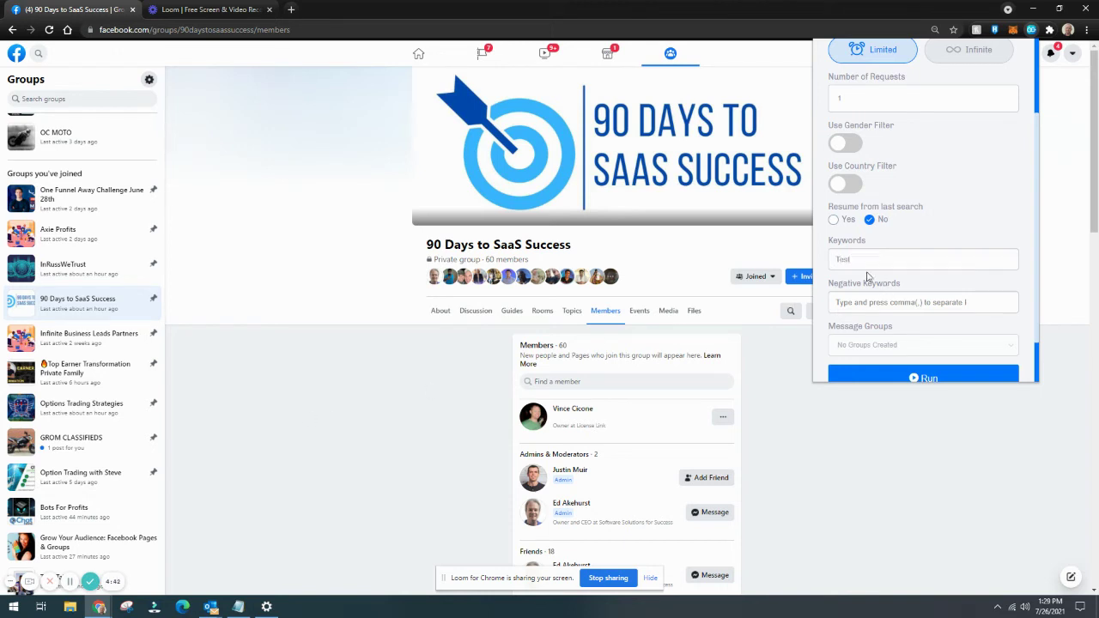
{"action": "type", "text": "est"}
{"action": "left_click", "coordinate": [858, 309]}
{"action": "scroll", "coordinate": [897, 326], "scroll_direction": "down", "scroll_amount": 1}
{"action": "scroll", "coordinate": [910, 181], "scroll_direction": "up", "scroll_amount": 2}
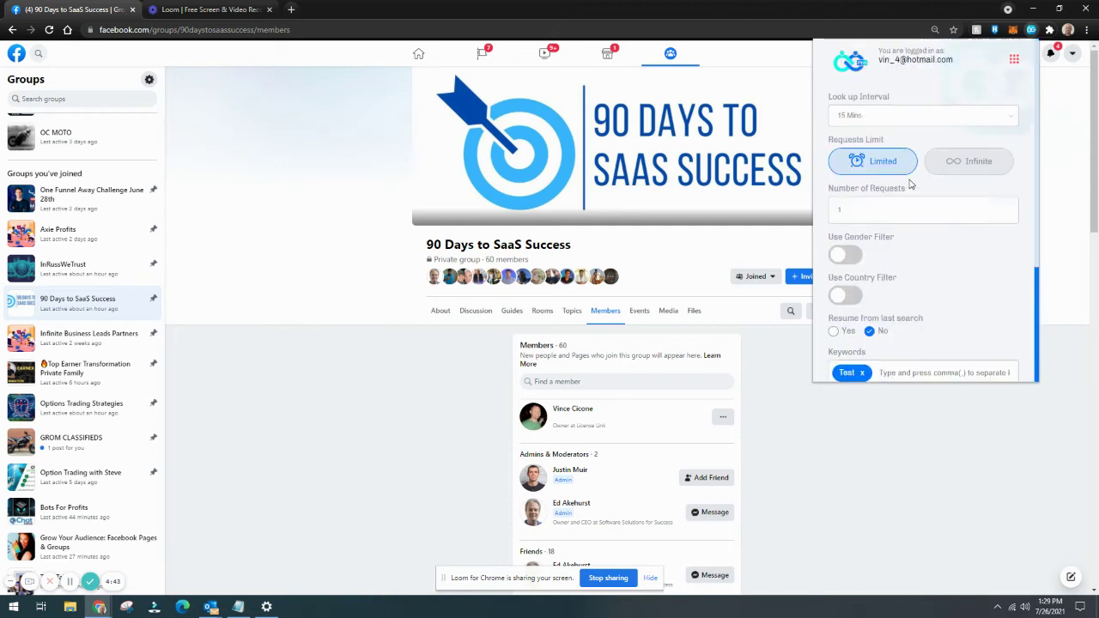
{"action": "scroll", "coordinate": [936, 300], "scroll_direction": "down", "scroll_amount": 2}
{"action": "left_click", "coordinate": [934, 321]}
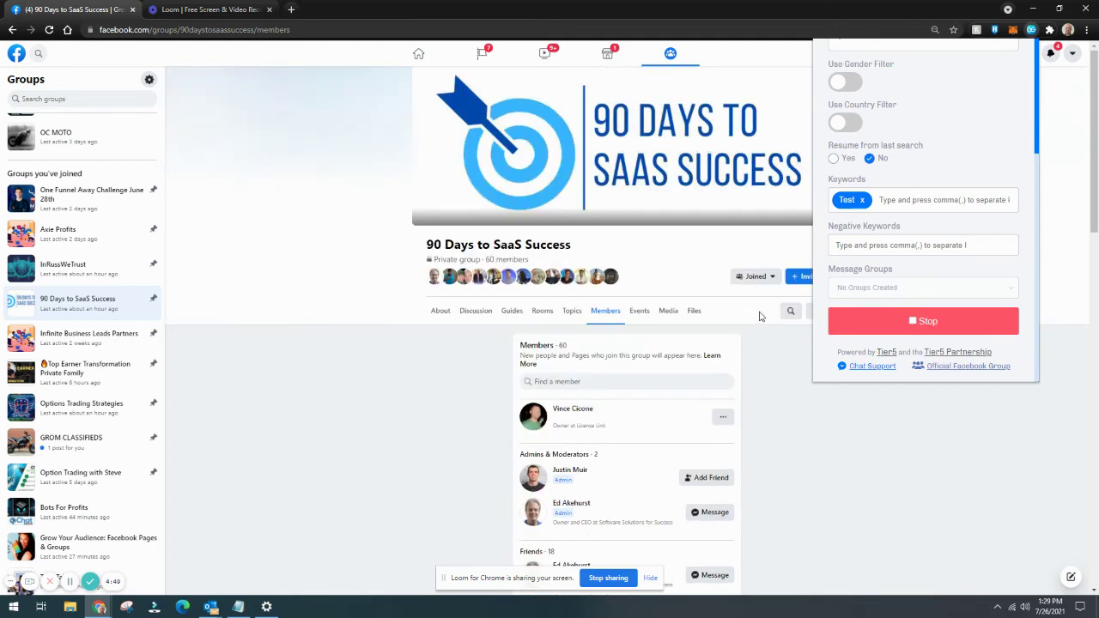
Examine the group's member list and the extension's request settings while the friend request search is running.
{"action": "scroll", "coordinate": [752, 347], "scroll_direction": "down", "scroll_amount": 3}
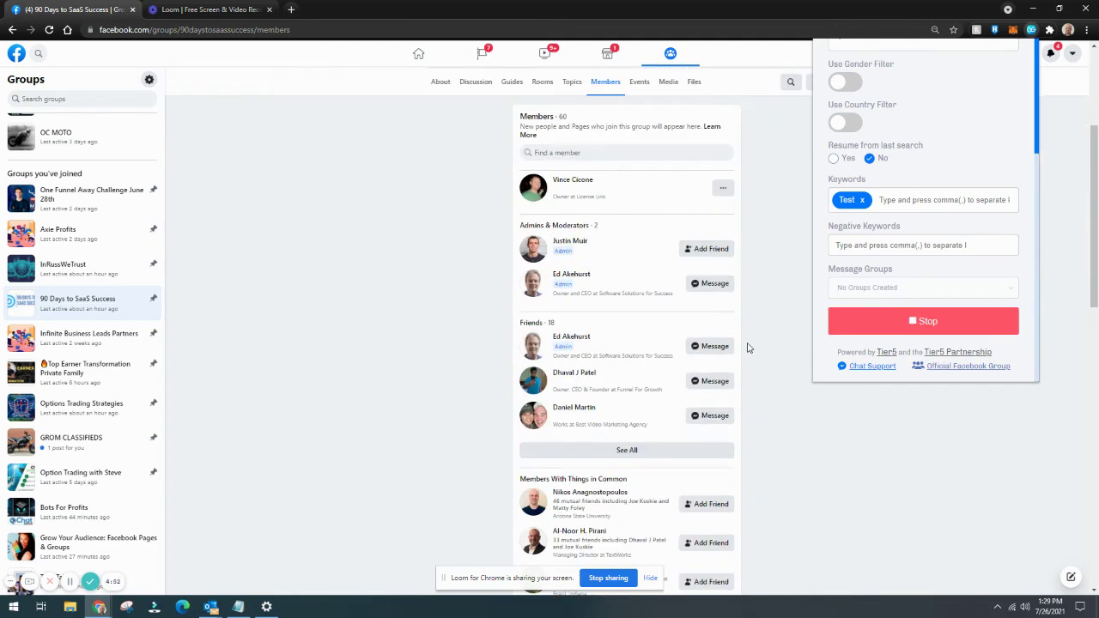
{"action": "scroll", "coordinate": [752, 347], "scroll_direction": "up", "scroll_amount": 3}
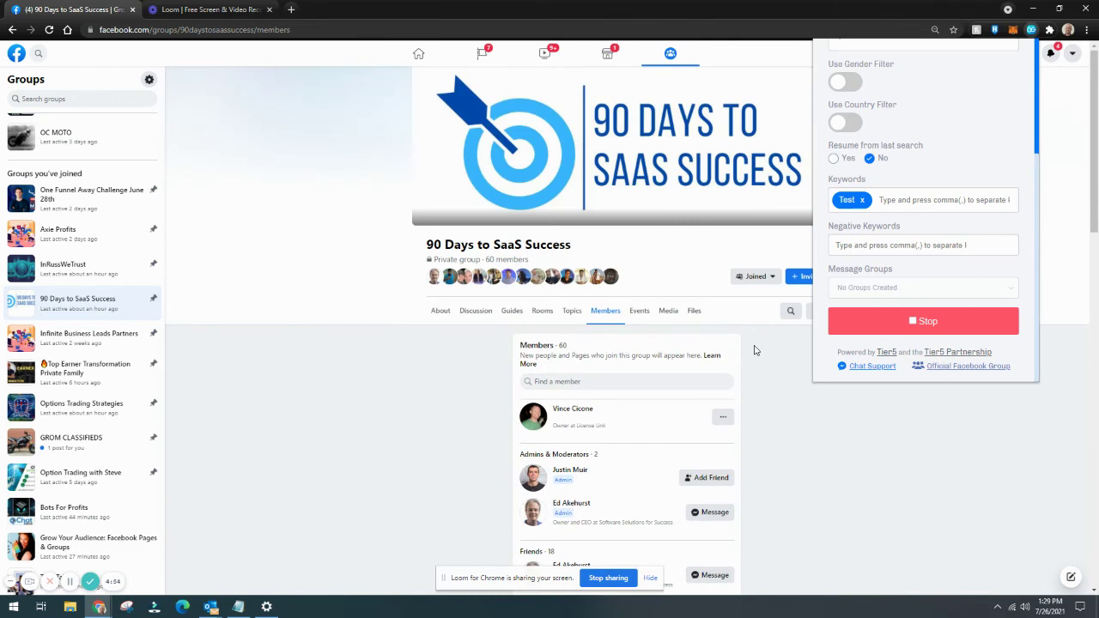
{"action": "scroll", "coordinate": [945, 130], "scroll_direction": "up", "scroll_amount": 1}
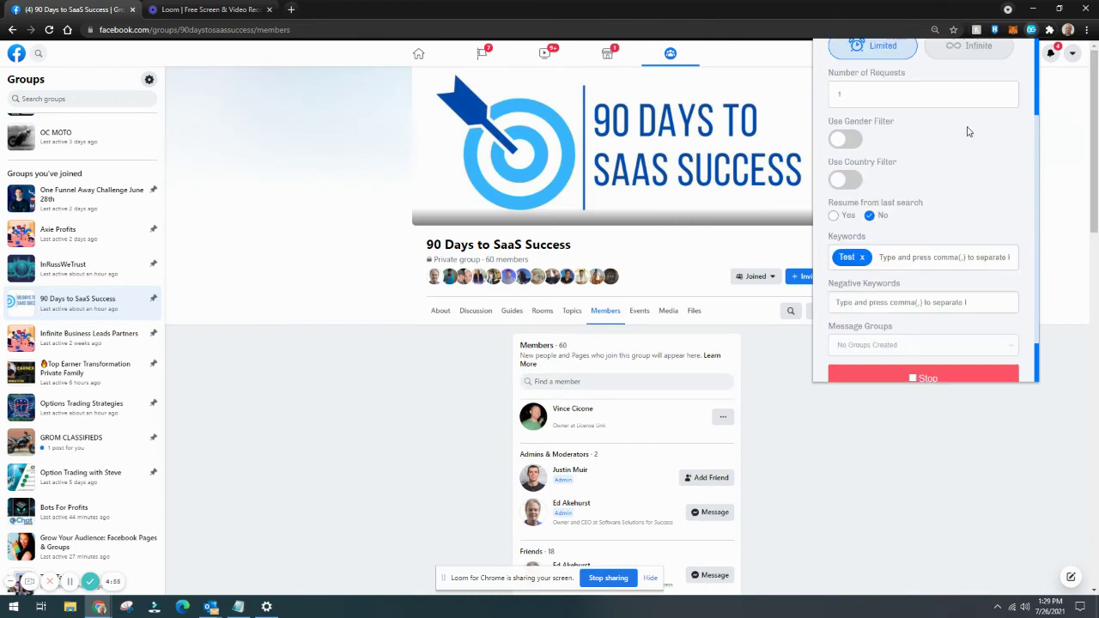
{"action": "scroll", "coordinate": [967, 131], "scroll_direction": "up", "scroll_amount": 2}
{"action": "scroll", "coordinate": [913, 338], "scroll_direction": "down", "scroll_amount": 3}
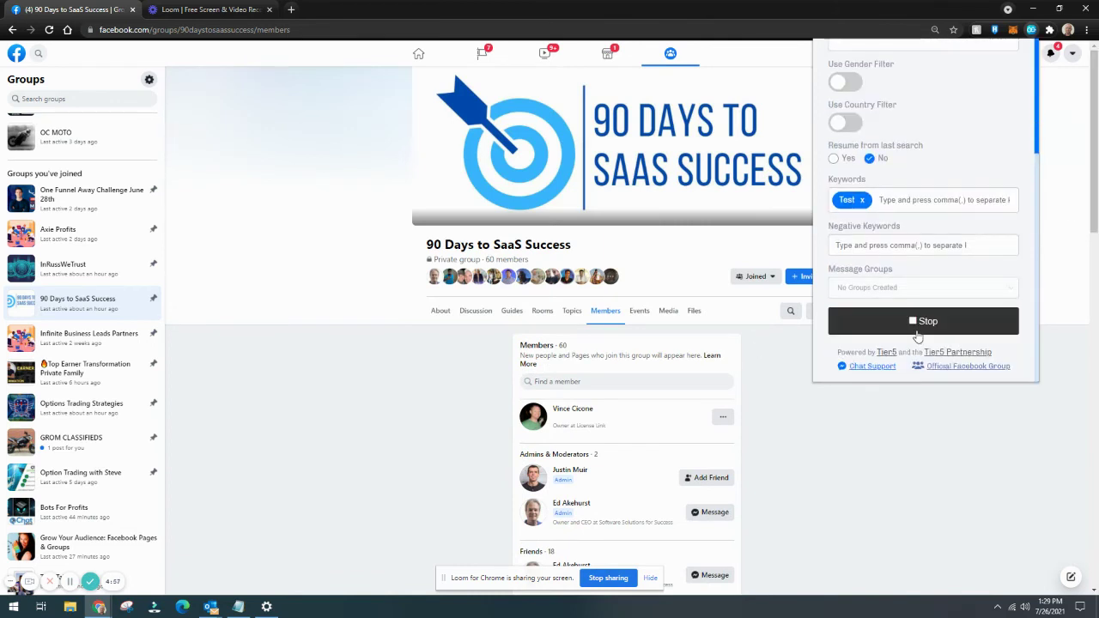
{"action": "scroll", "coordinate": [726, 433], "scroll_direction": "down", "scroll_amount": 5}
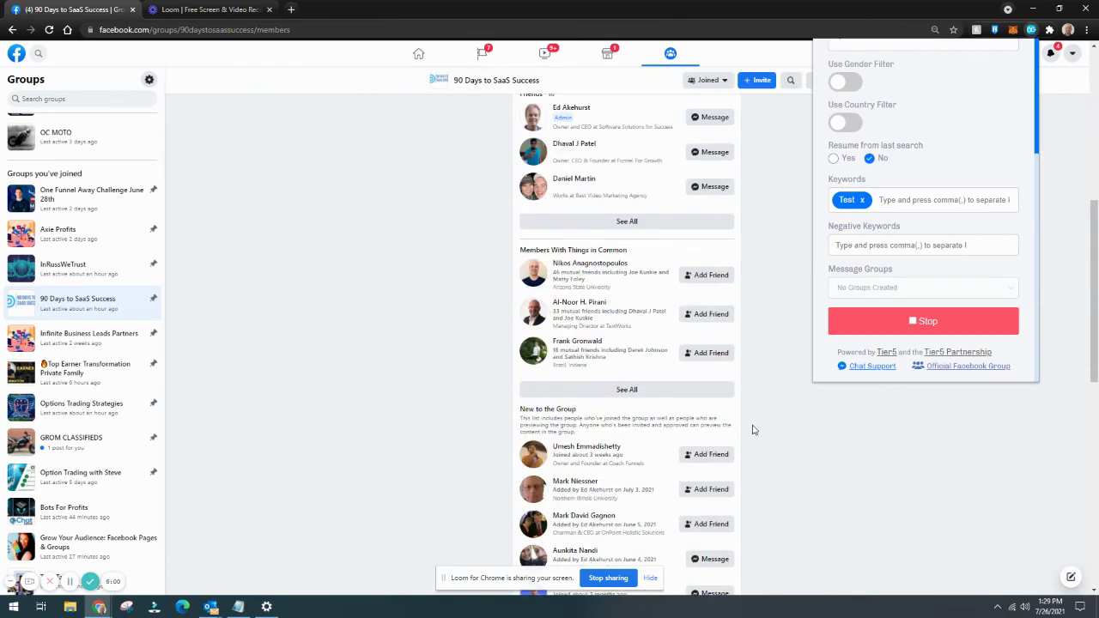
{"action": "scroll", "coordinate": [755, 427], "scroll_direction": "up", "scroll_amount": 5}
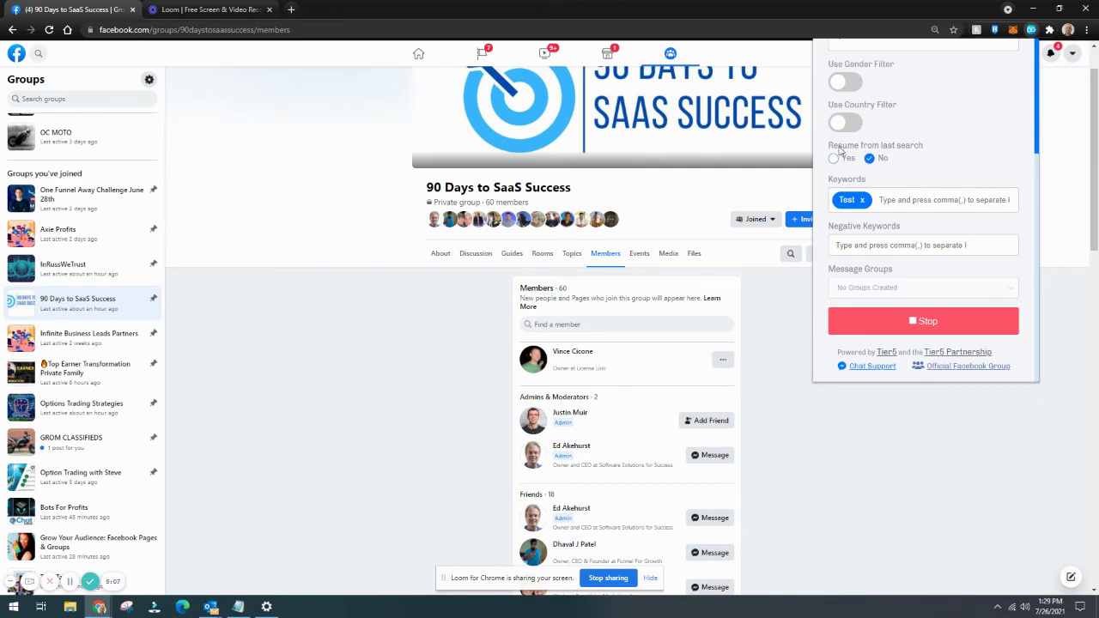
{"action": "scroll", "coordinate": [826, 232], "scroll_direction": "up", "scroll_amount": 1}
{"action": "scroll", "coordinate": [826, 232], "scroll_direction": "up", "scroll_amount": 2}
{"action": "scroll", "coordinate": [872, 352], "scroll_direction": "down", "scroll_amount": 3}
Look up suggested Facebook groups for "soft", and dismiss the suggestions to return to the group's members page.
{"action": "left_click", "coordinate": [100, 98]}
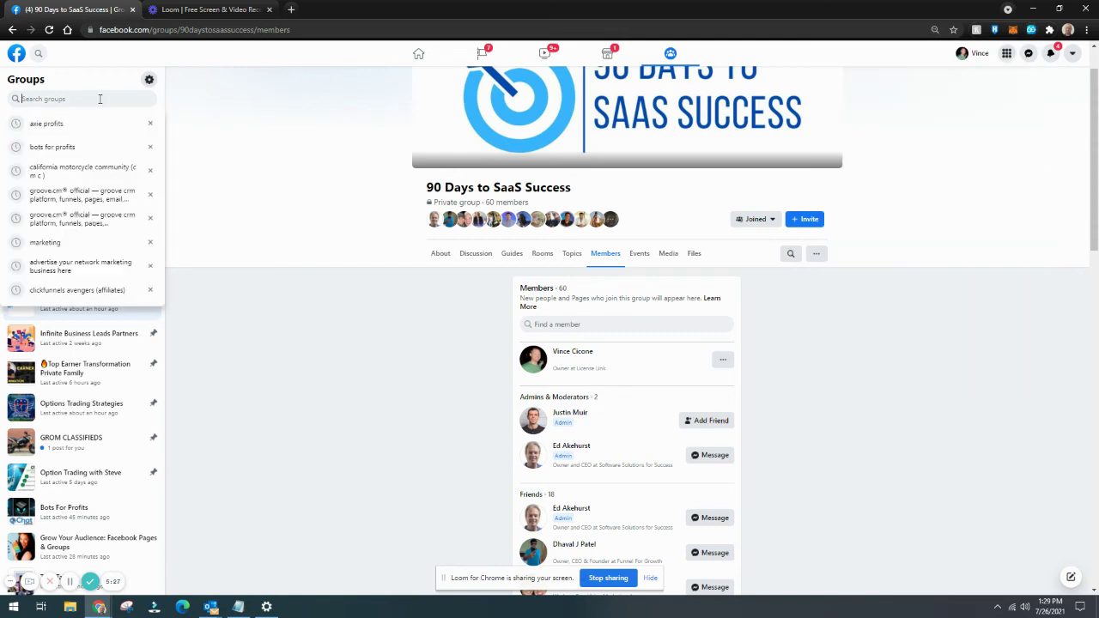
{"action": "type", "text": "soft"}
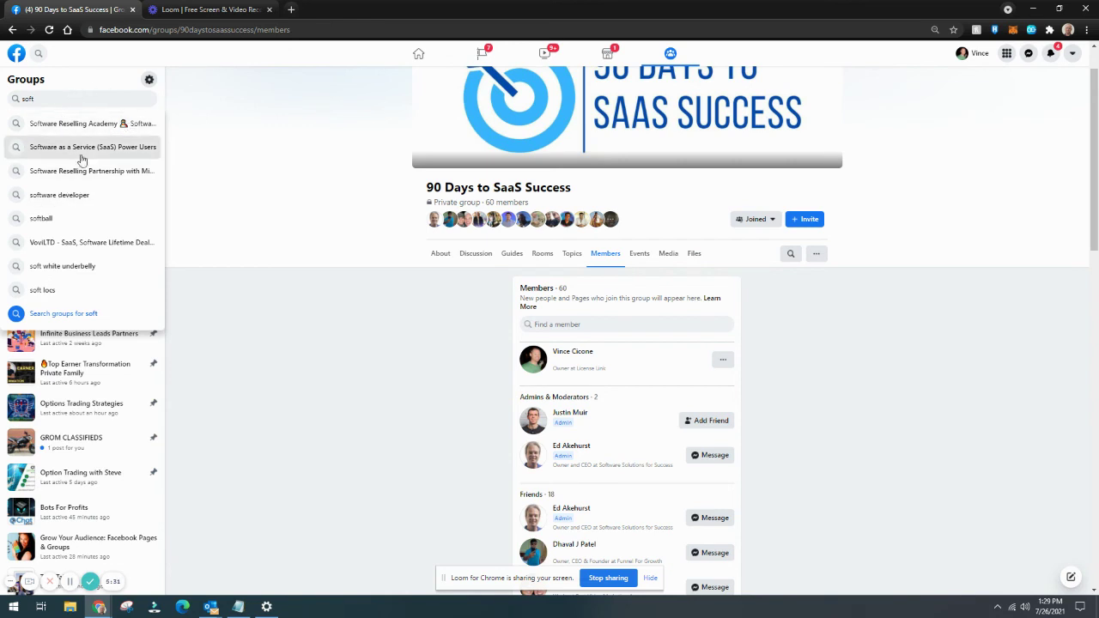
{"action": "left_click", "coordinate": [397, 399]}
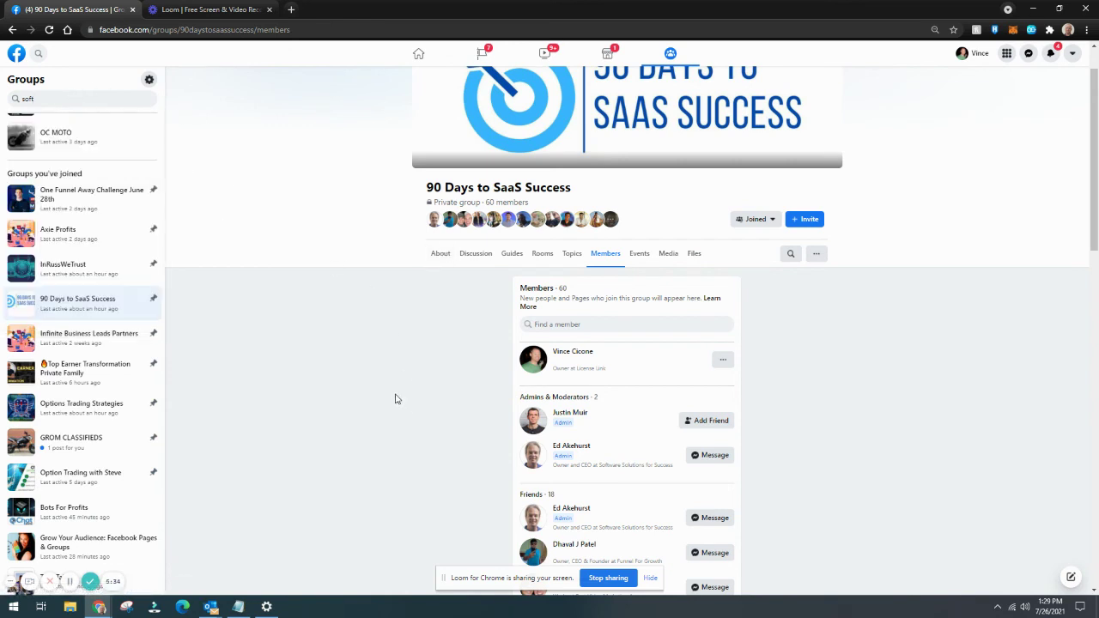
{"action": "scroll", "coordinate": [875, 369], "scroll_direction": "up", "scroll_amount": 1}
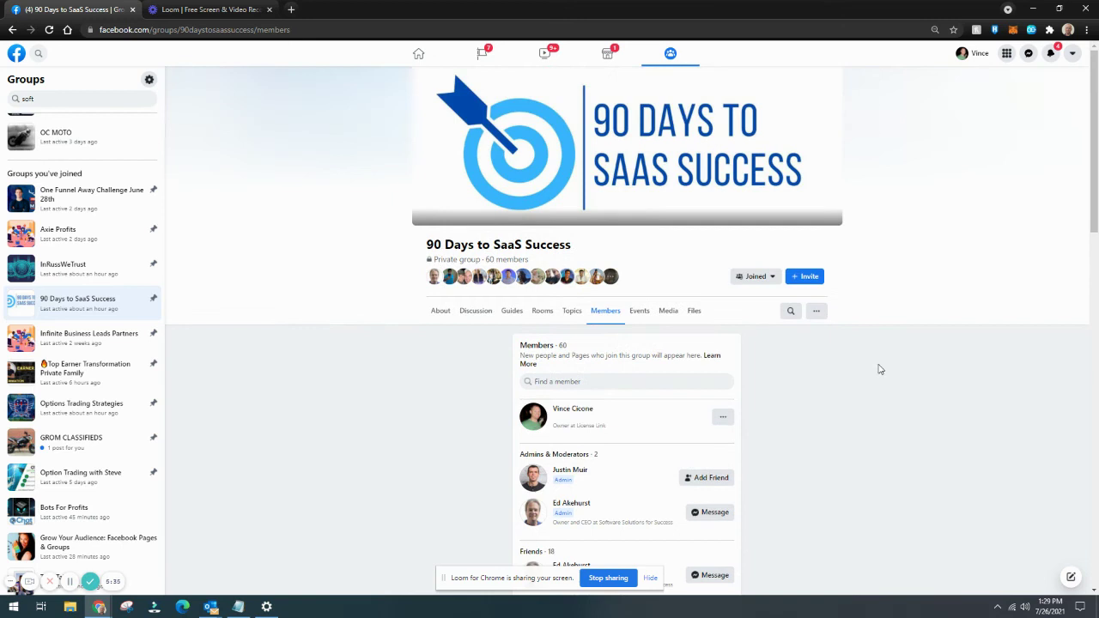